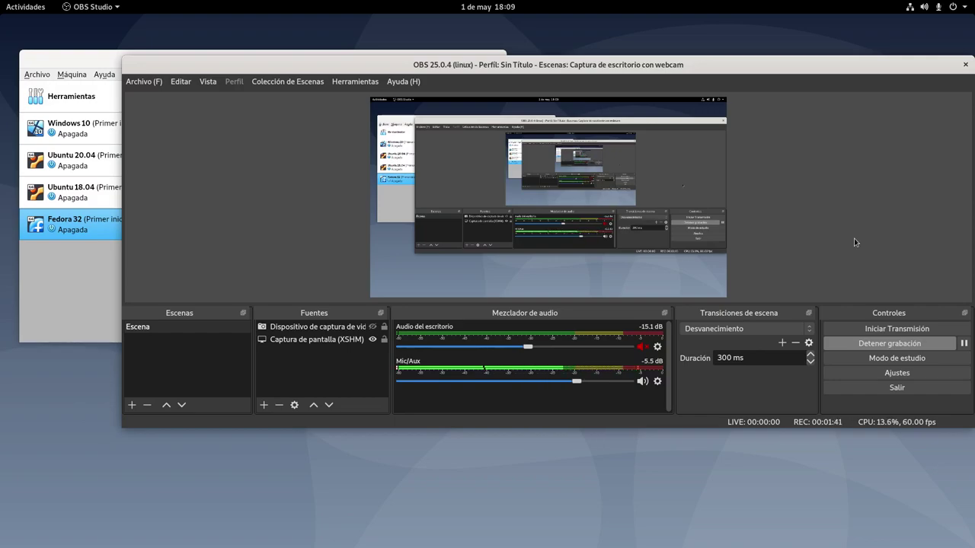
Switch to VirtualBox and begin a new virtual machine named "Fedora 32 UEFI" with type Linux and version Fedora (64-bit)
click(90, 61)
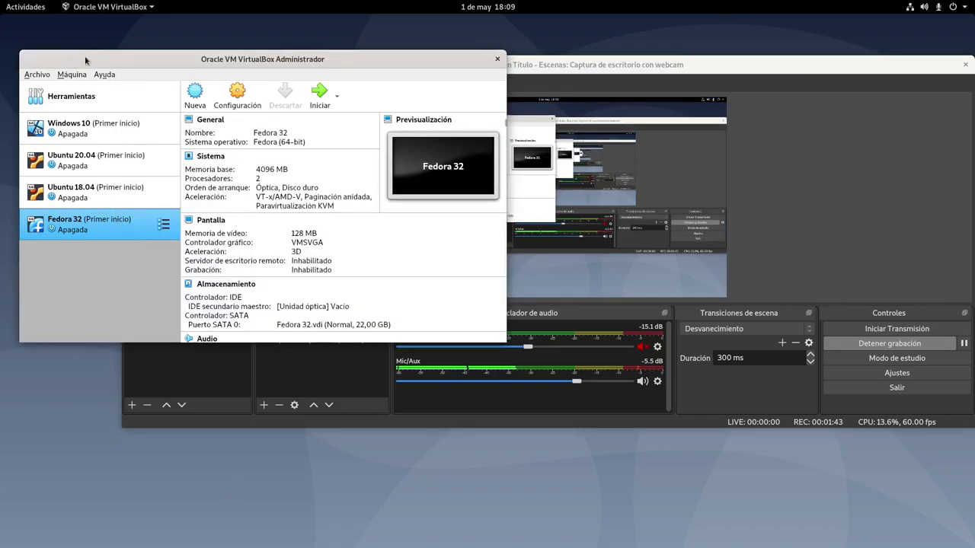
click(192, 98)
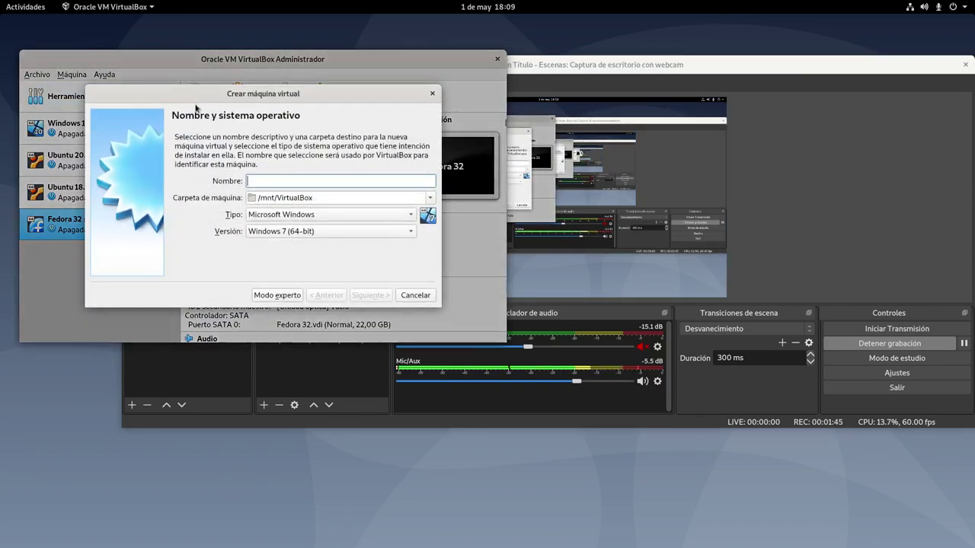
text(Fed)
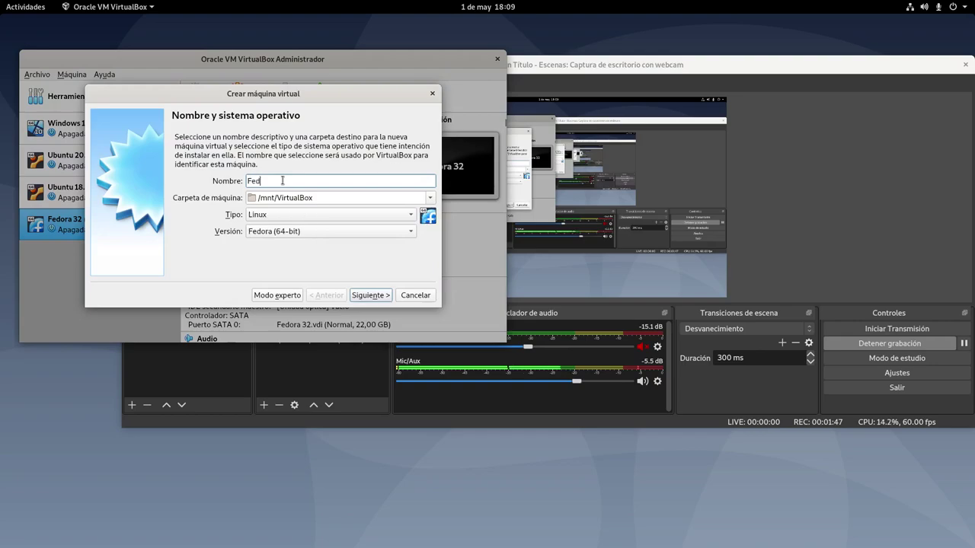
text(ora 32 UEFI)
click(314, 232)
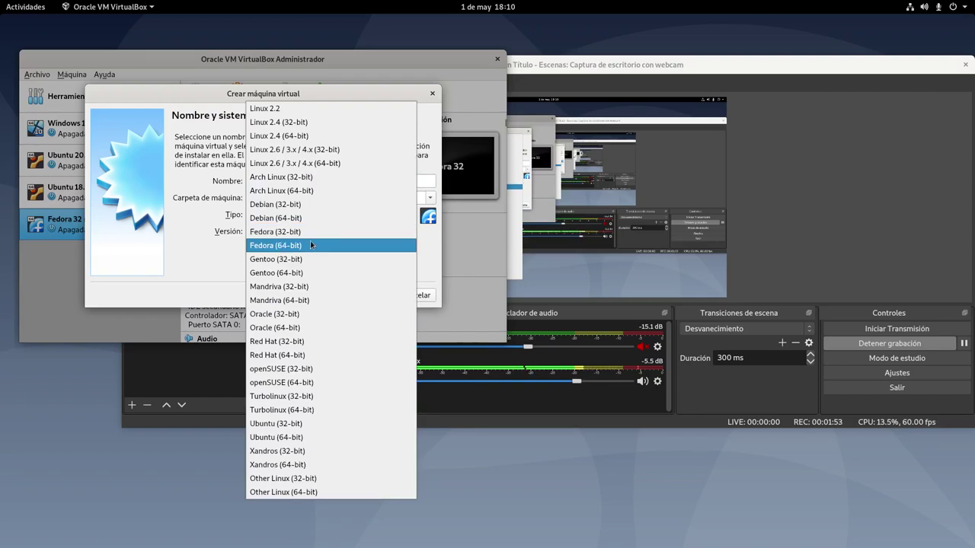
click(310, 242)
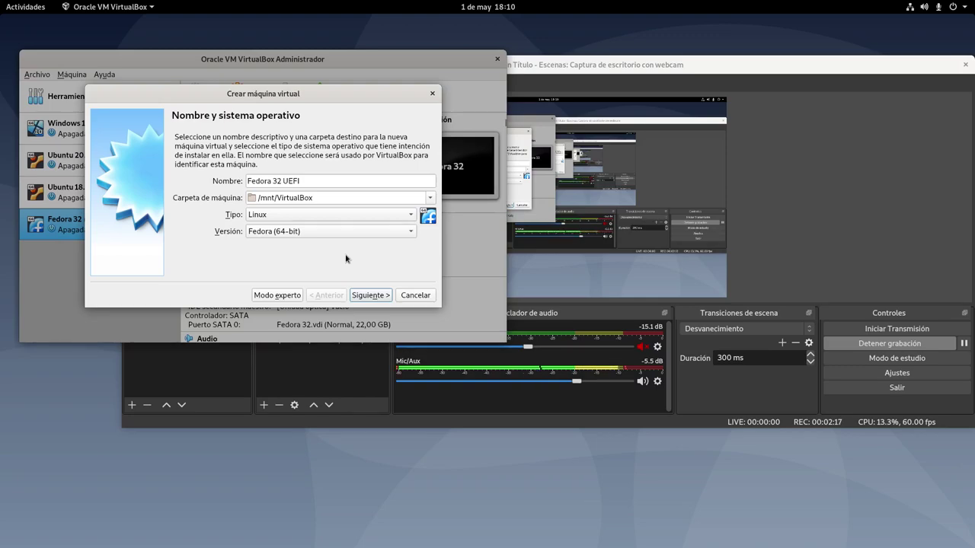
click(365, 296)
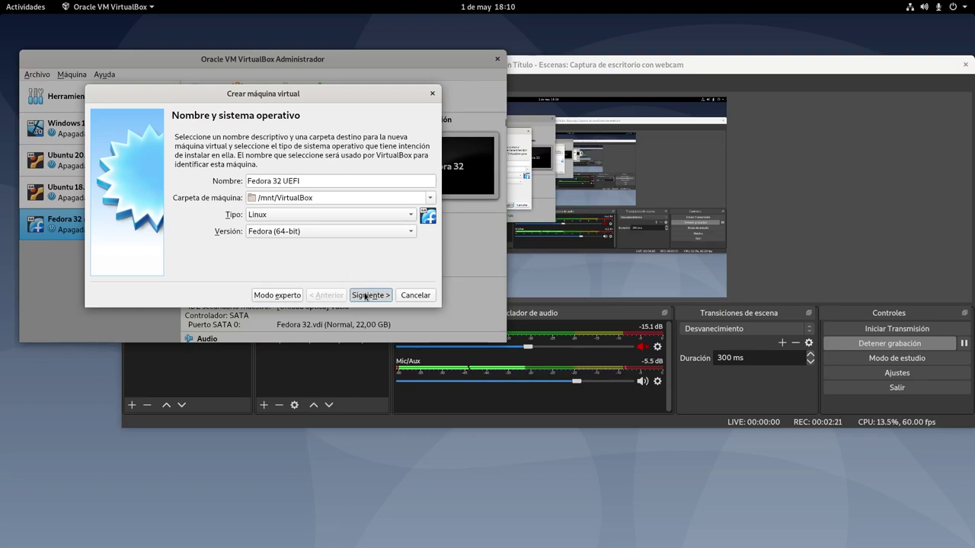
Set the new virtual machine's memory size to 4096 MB and continue to the hard disk options
double_click(405, 179)
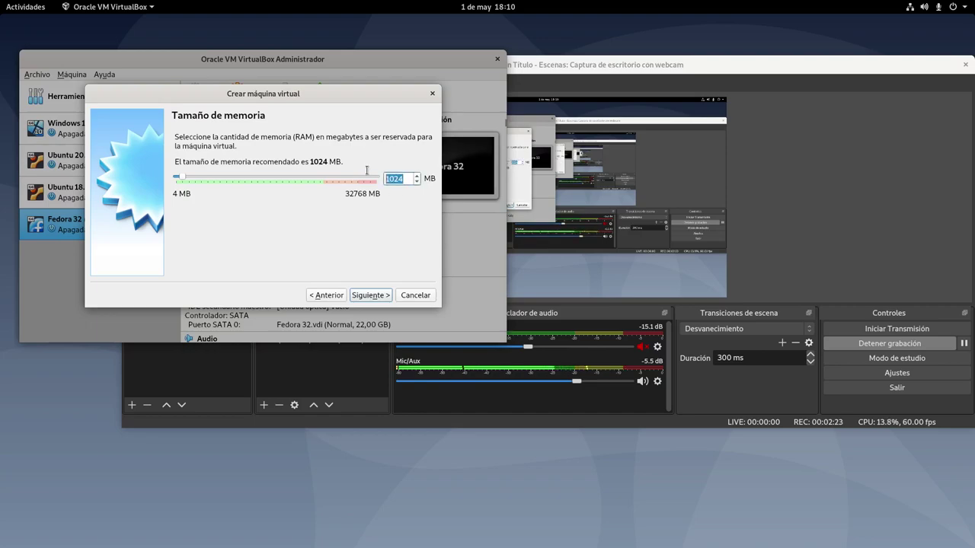
text(4096)
click(367, 297)
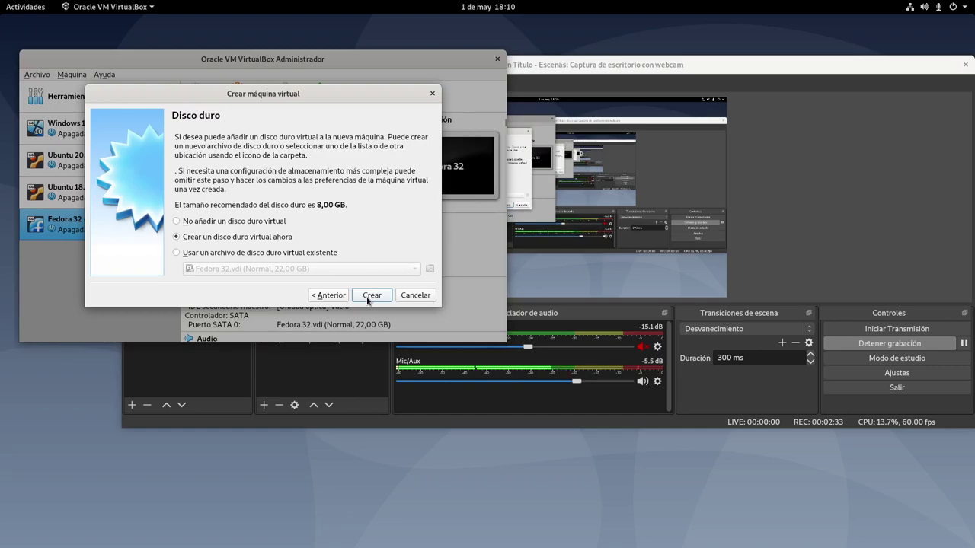
Create a dynamically allocated VDI virtual hard disk of 50,00 GB for the new machine
click(368, 299)
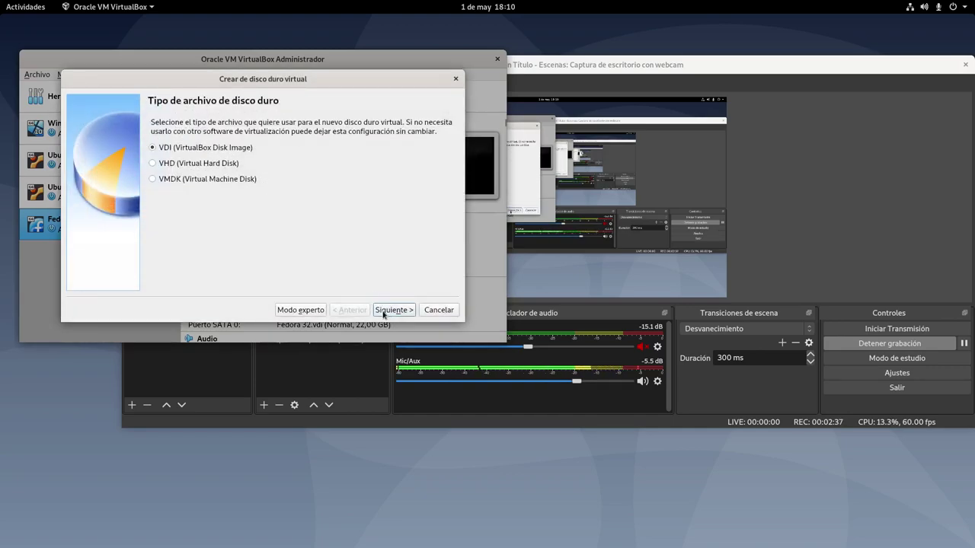
click(393, 310)
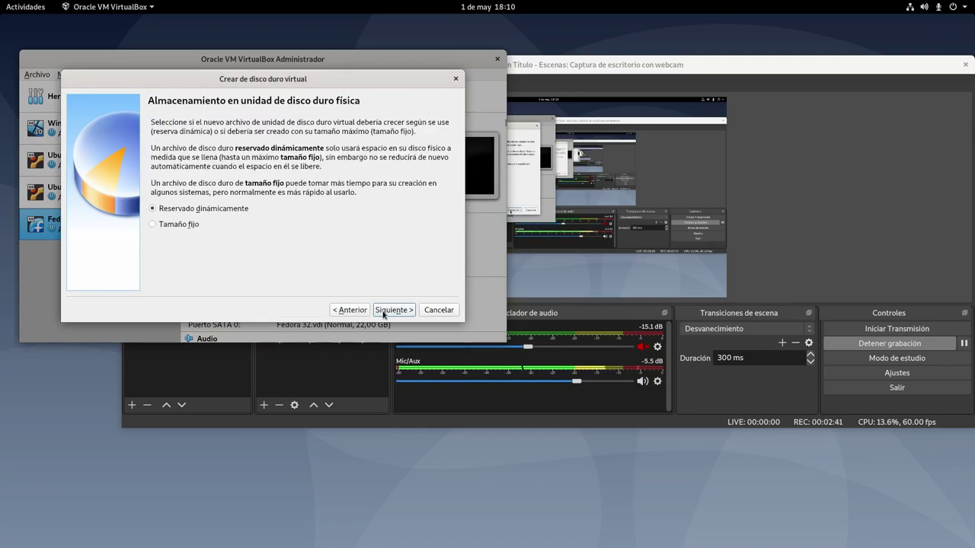
click(383, 313)
double_click(430, 191)
text(50,00 GB)
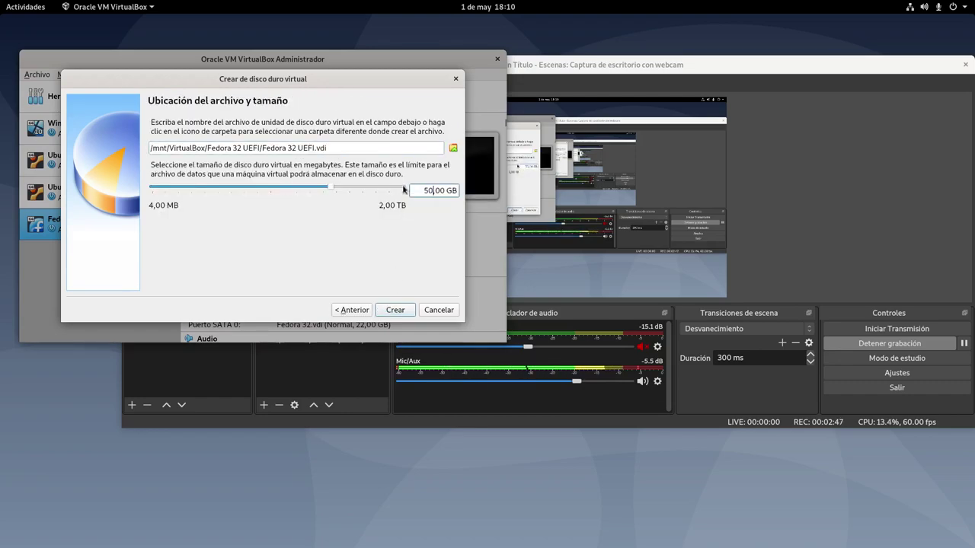
click(396, 311)
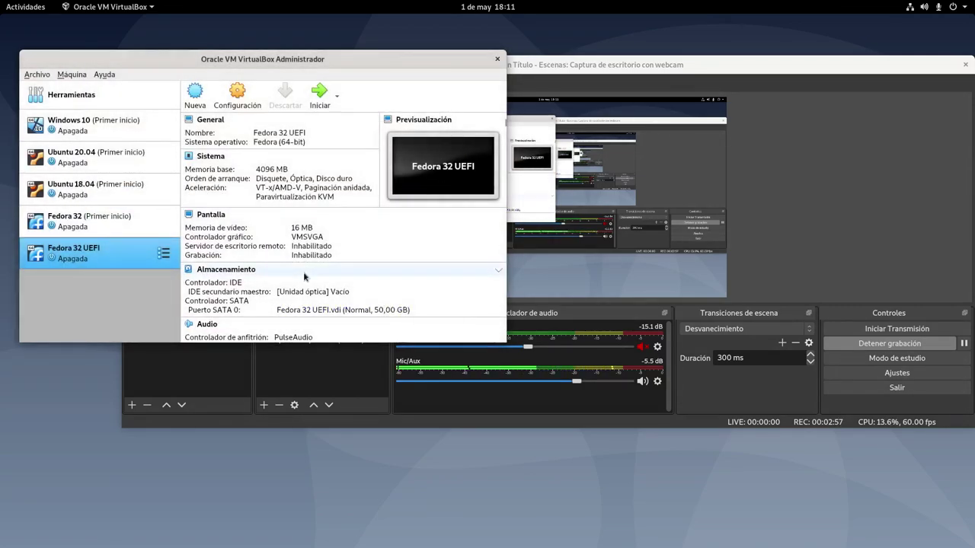
Enable EFI in the machine's system settings and disable the floppy, moving it to the end of the boot order
click(217, 157)
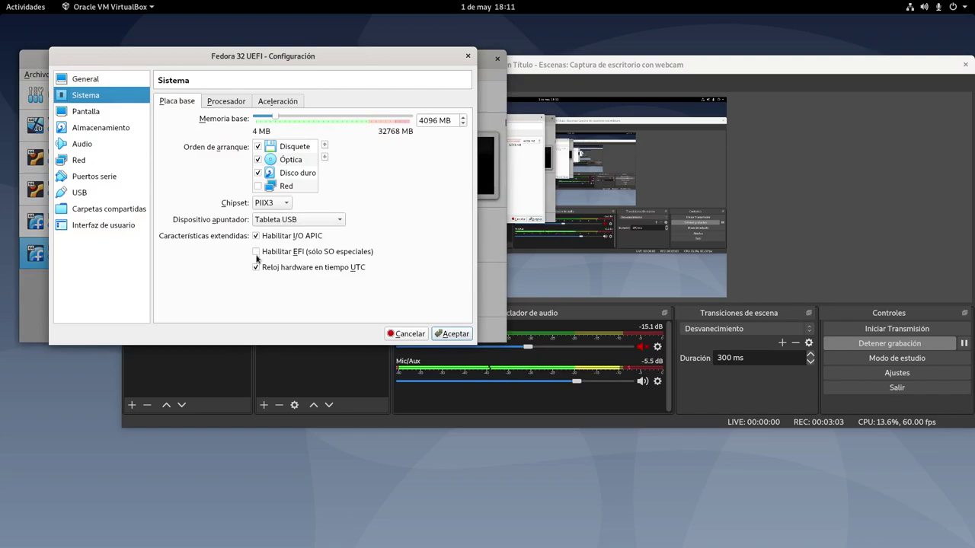
click(256, 252)
click(258, 147)
click(324, 158)
click(324, 158)
click(325, 158)
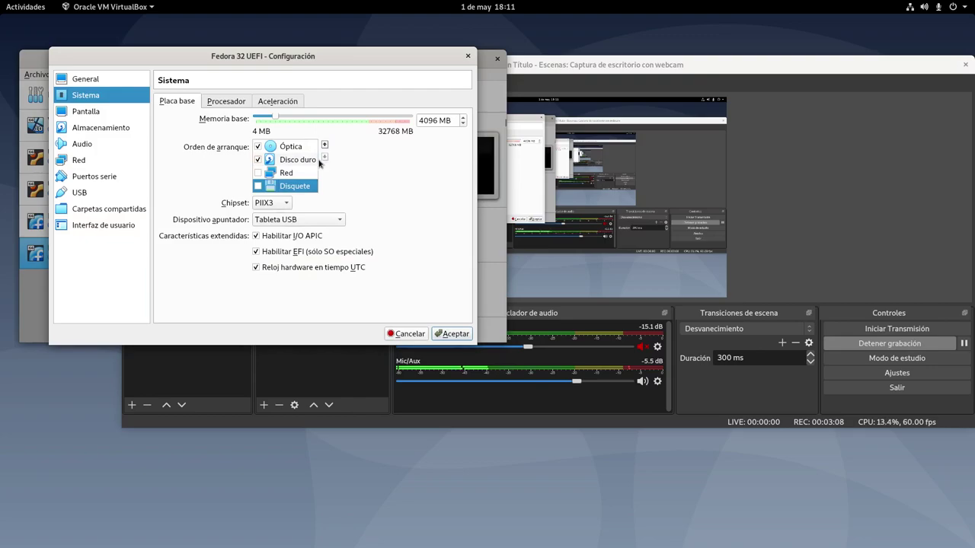
Assign 2 processors, set the video memory to 128 MB with 3D acceleration enabled, and accept the machine's settings
click(221, 103)
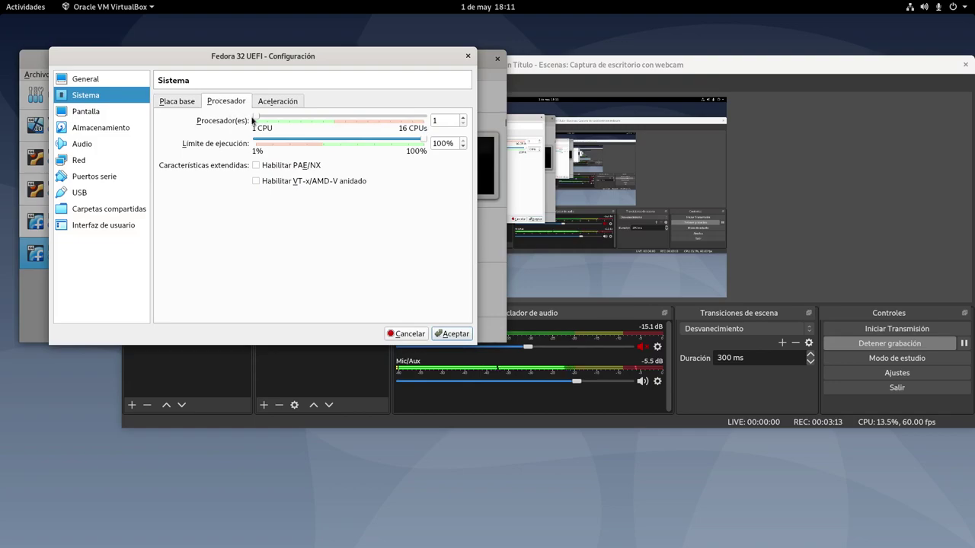
drag(255, 120, 264, 120)
click(86, 111)
drag(264, 119, 444, 119)
click(288, 210)
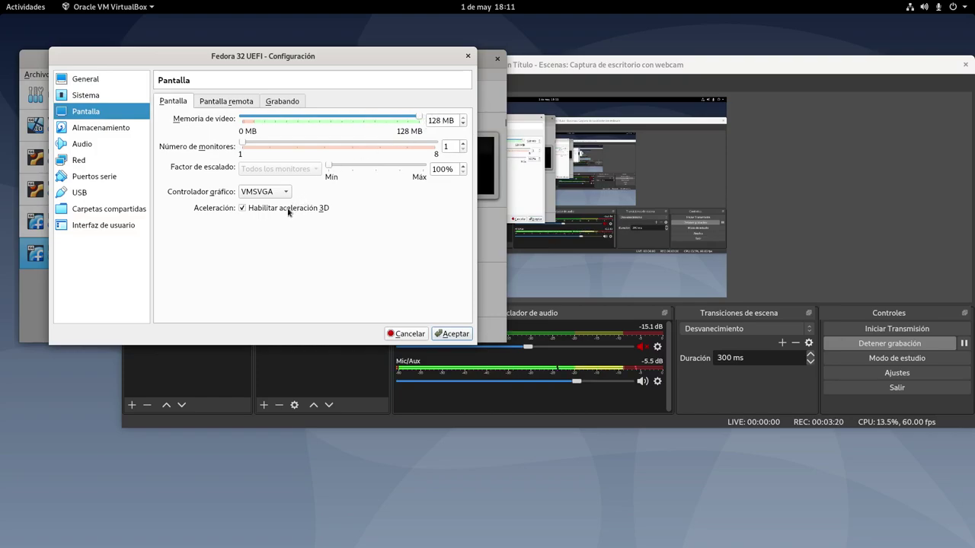
click(454, 335)
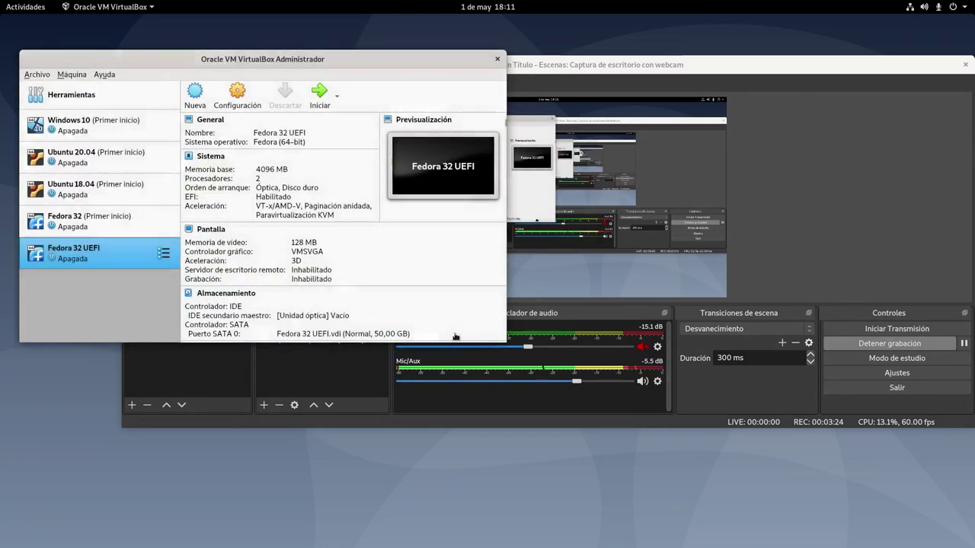
Start the Fedora 32 UEFI machine with Fedora-Workstation-Live-x86_64-32-1.6.iso as its startup disk
click(320, 95)
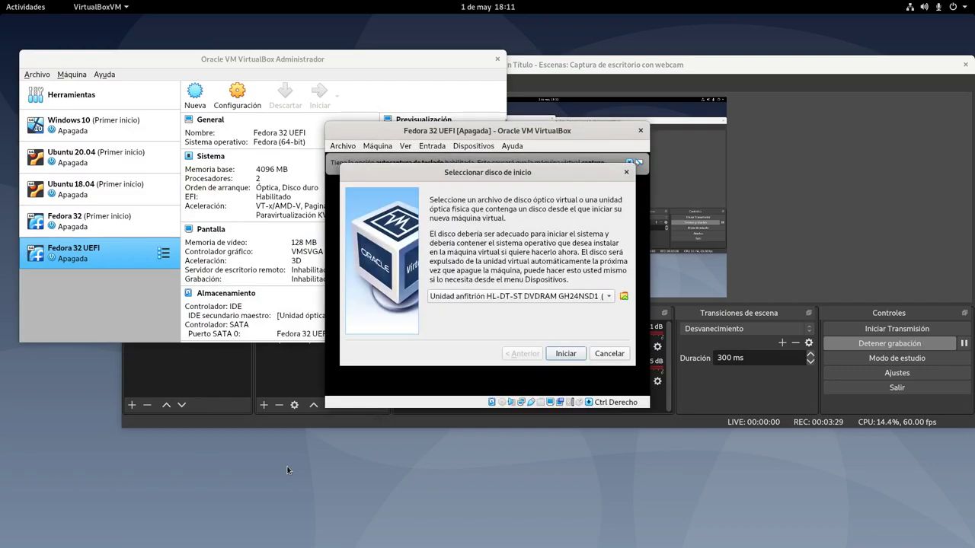
click(485, 297)
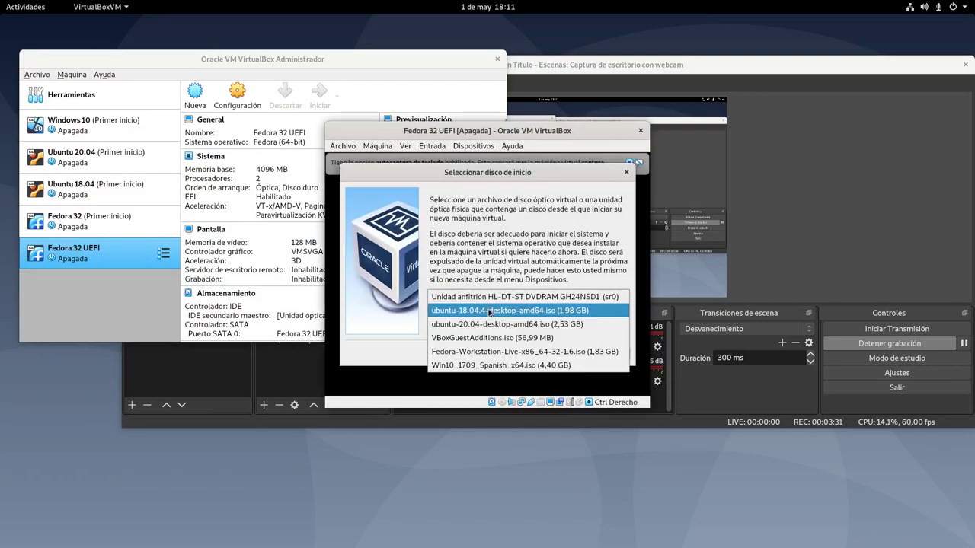
click(524, 353)
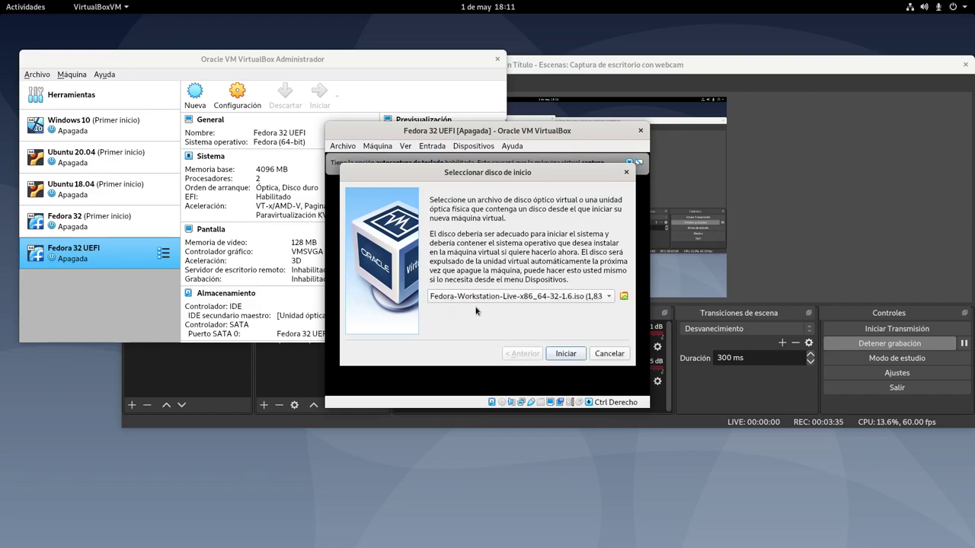
click(564, 354)
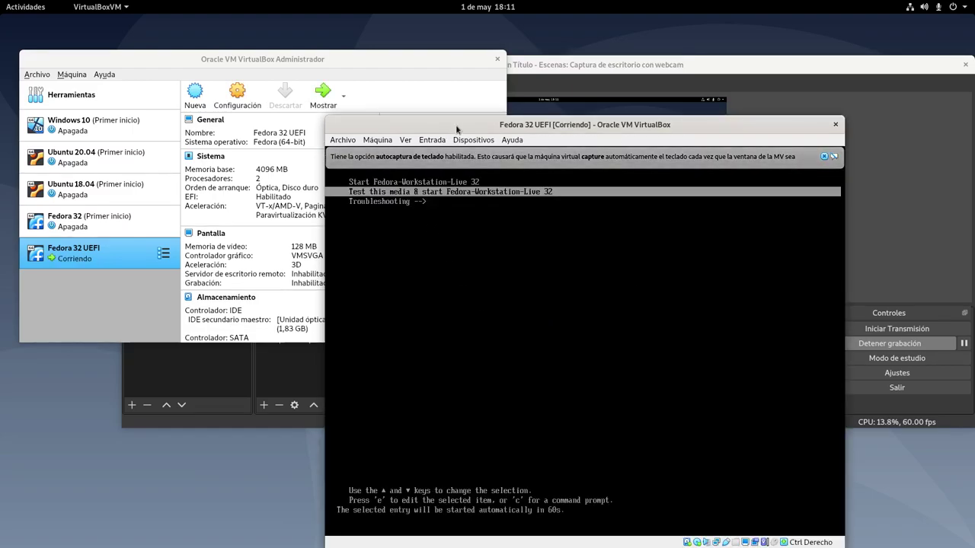
Boot the "Start Fedora-Workstation-Live 32" entry and enter the live desktop by choosing Try Fedora
drag(453, 131, 307, 65)
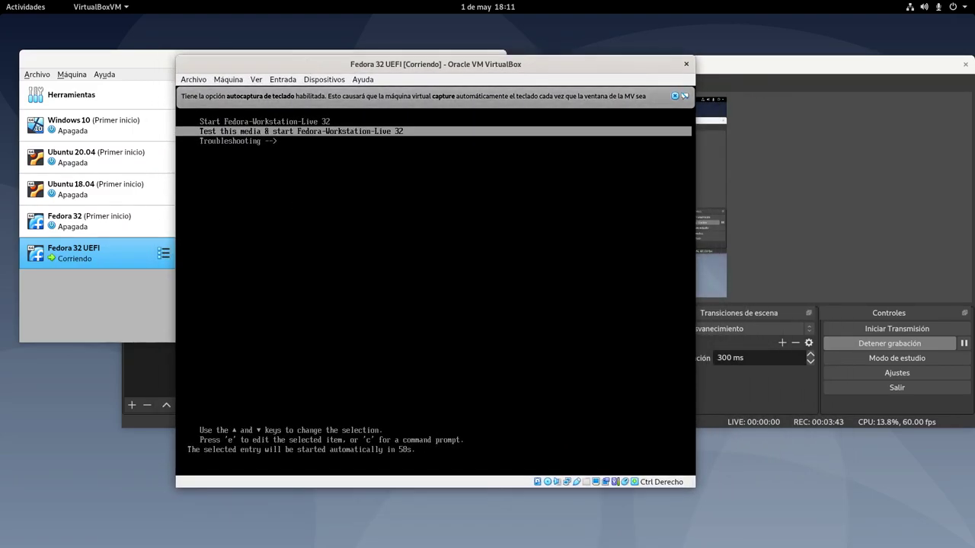
key(Up)
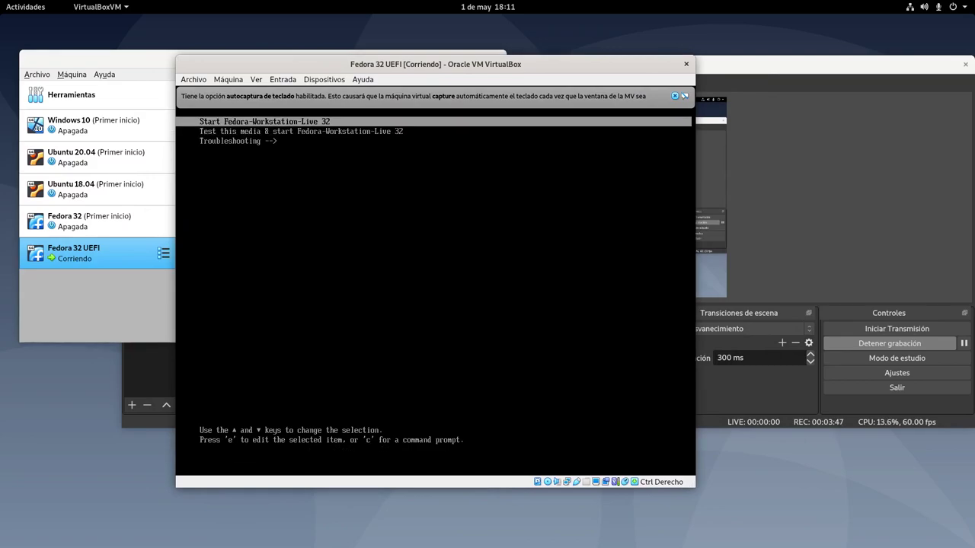
key(Return)
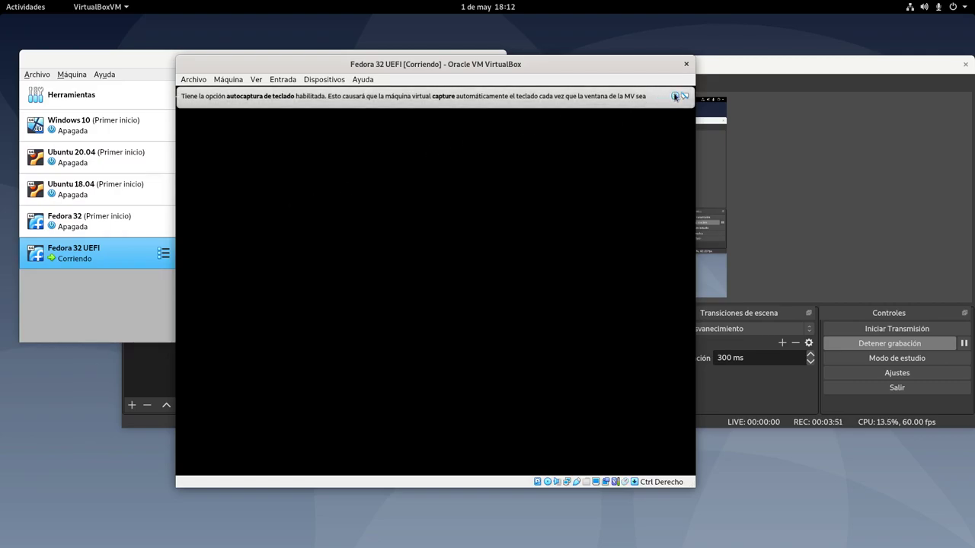
click(675, 97)
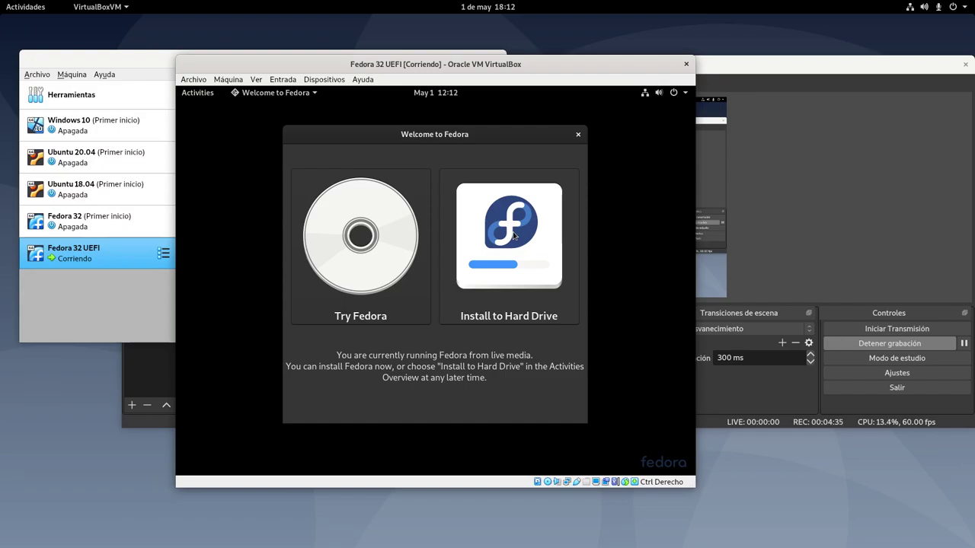
click(388, 244)
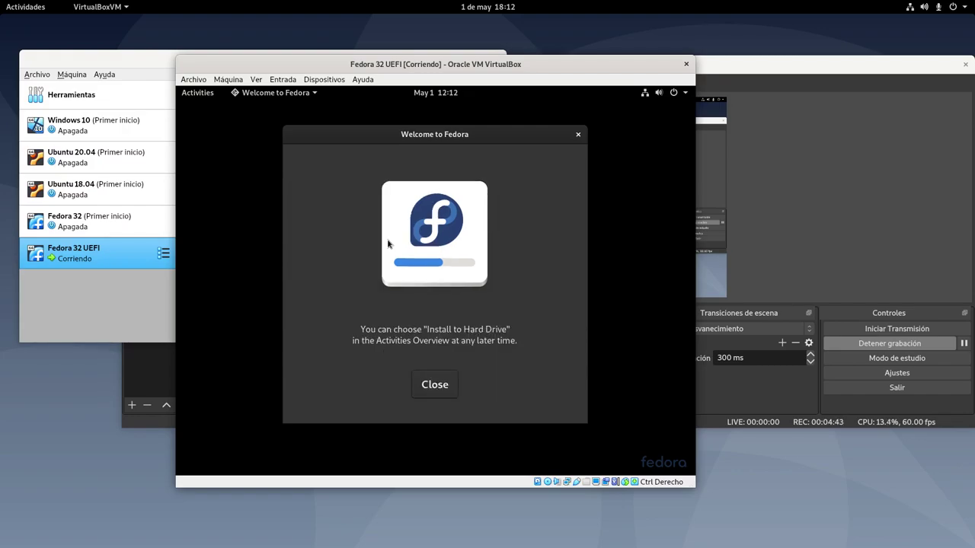
click(432, 381)
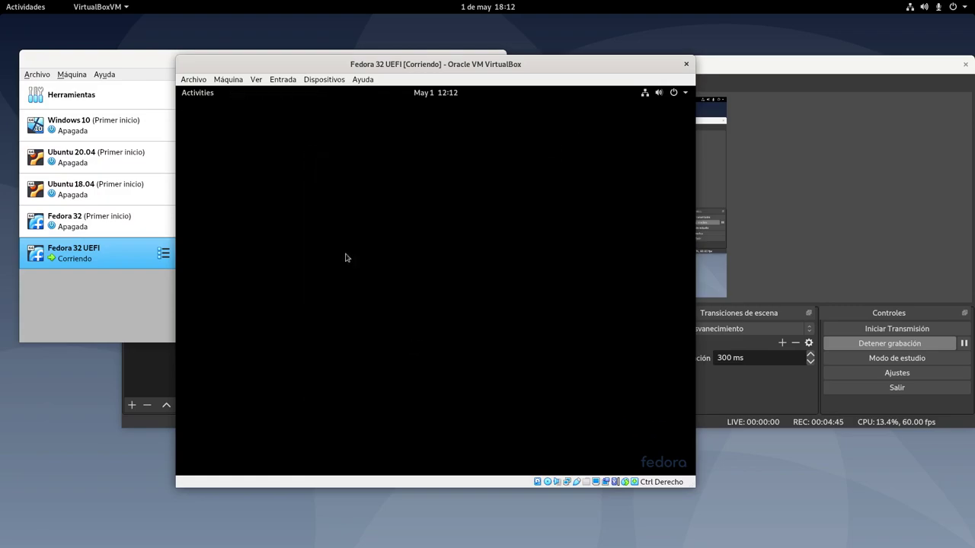
Set the live desktop's display resolution to 1440 × 900 (16:10), keep the change, and reposition the enlarged virtual machine window
click(207, 97)
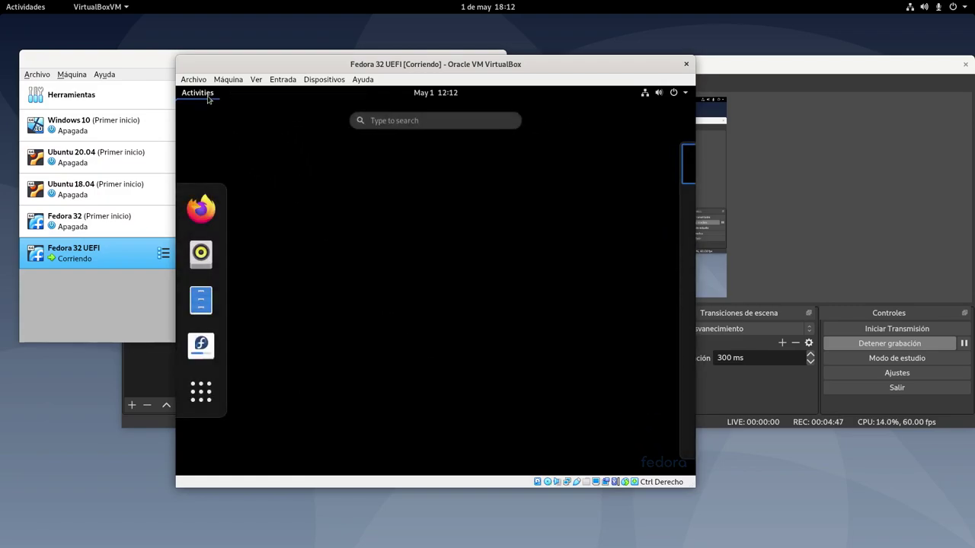
text(display)
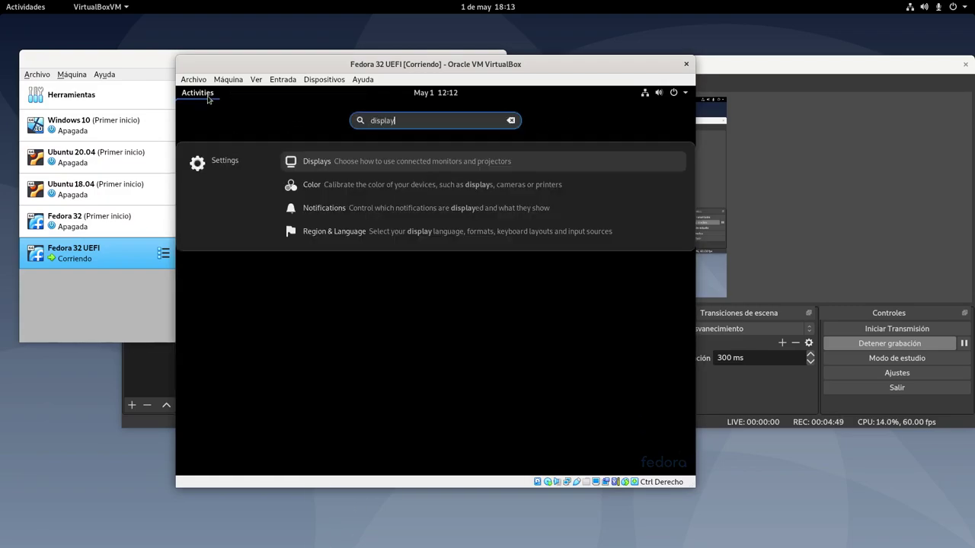
click(333, 163)
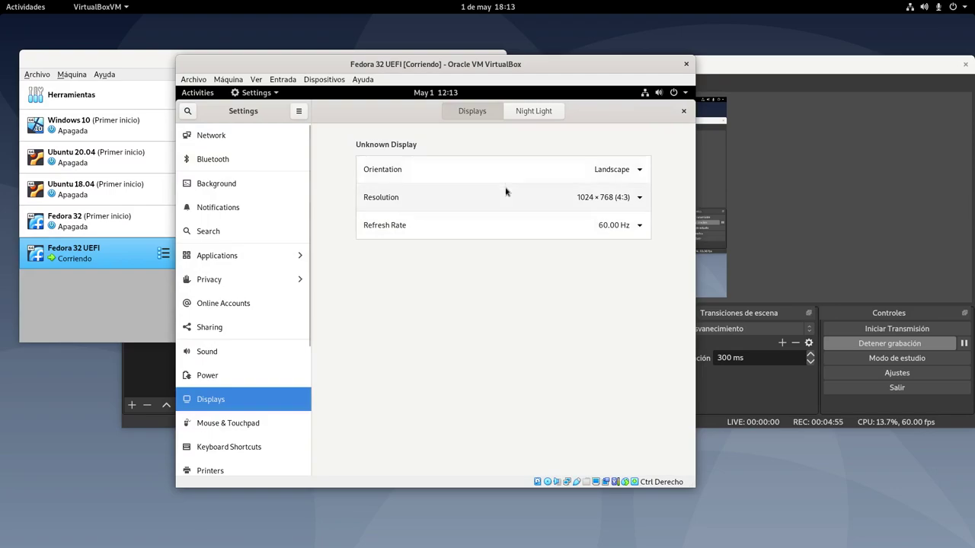
click(506, 192)
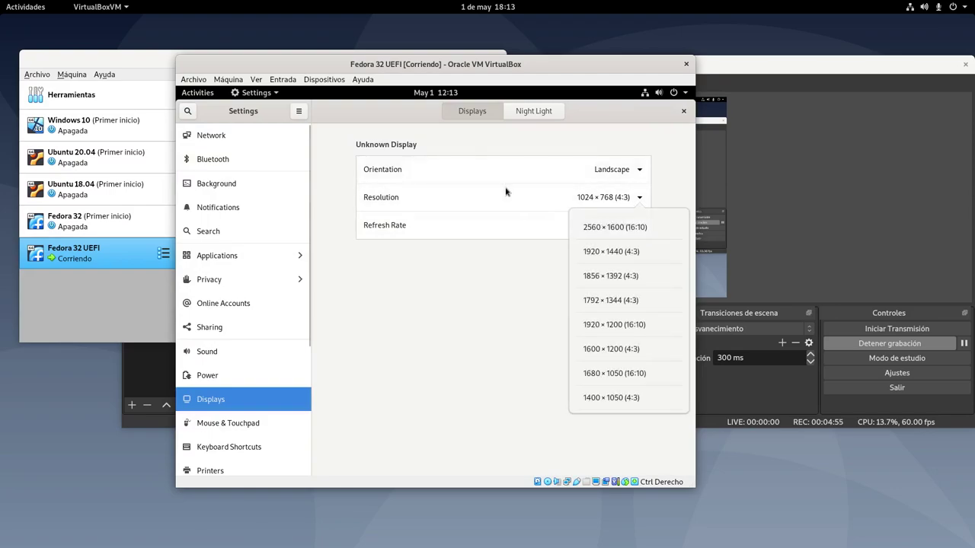
scroll(609, 346, down, 2)
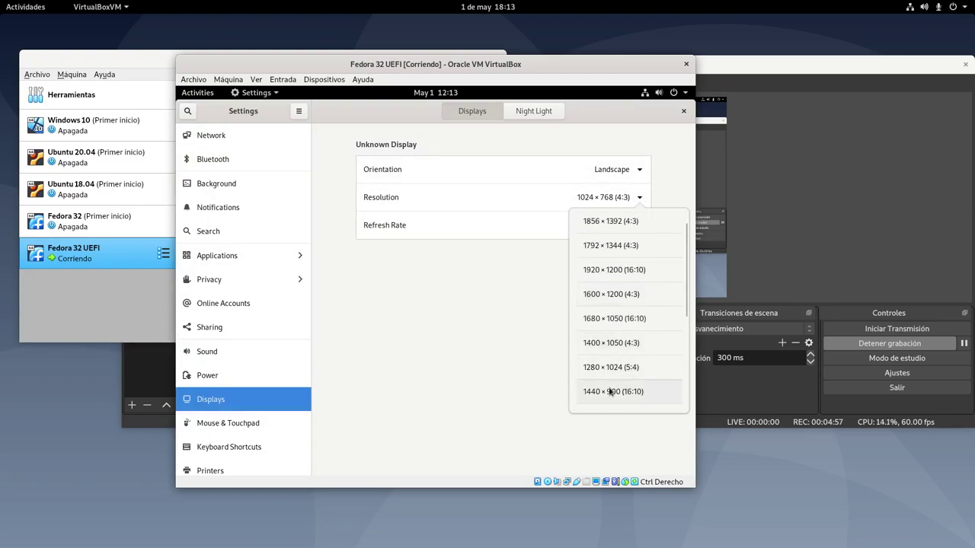
click(611, 391)
click(670, 113)
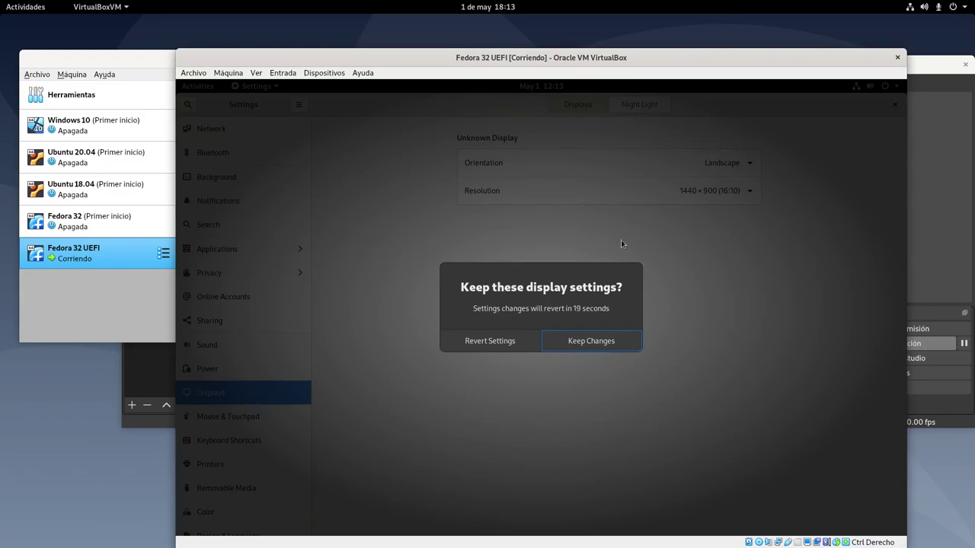
click(583, 340)
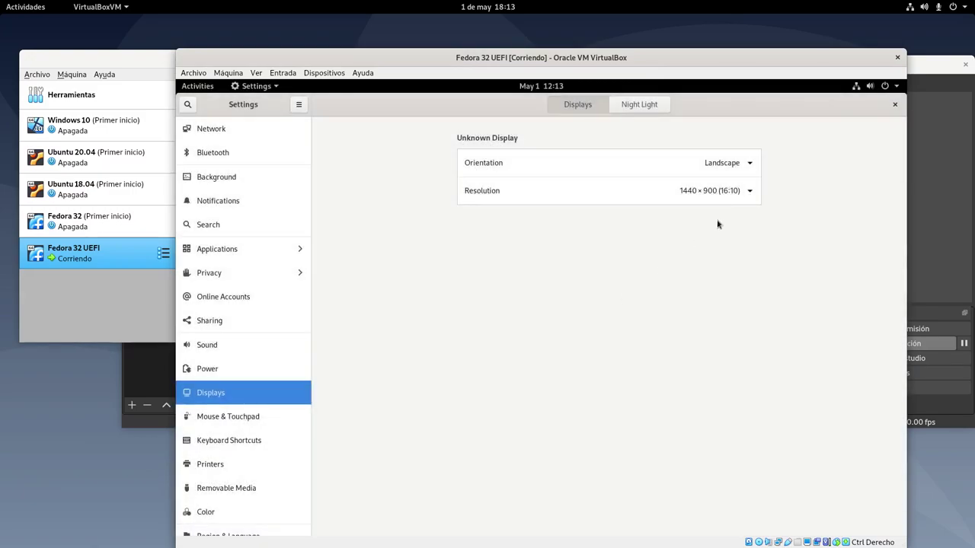
click(895, 105)
drag(590, 61, 516, 42)
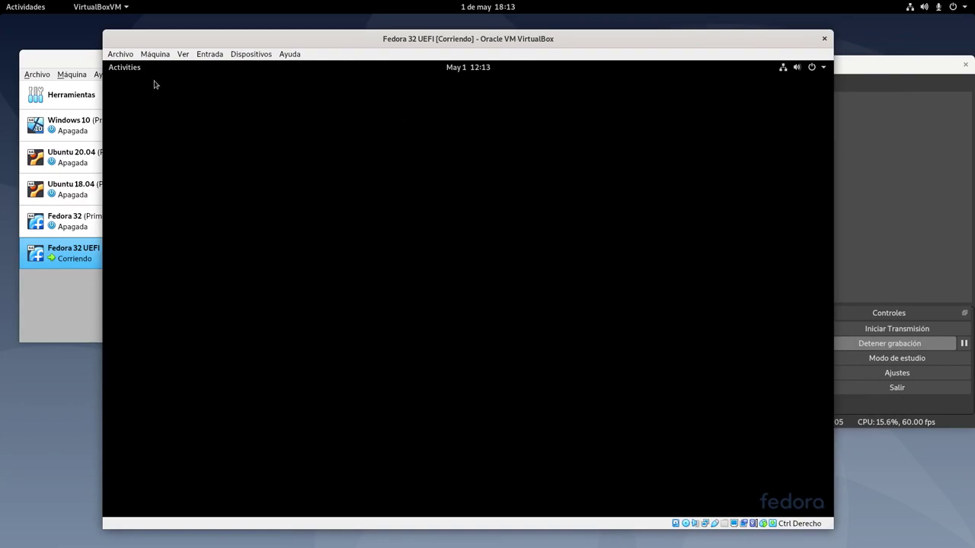
Launch the Install to Hard Drive installer and continue with Español (España) as the installation language
click(124, 71)
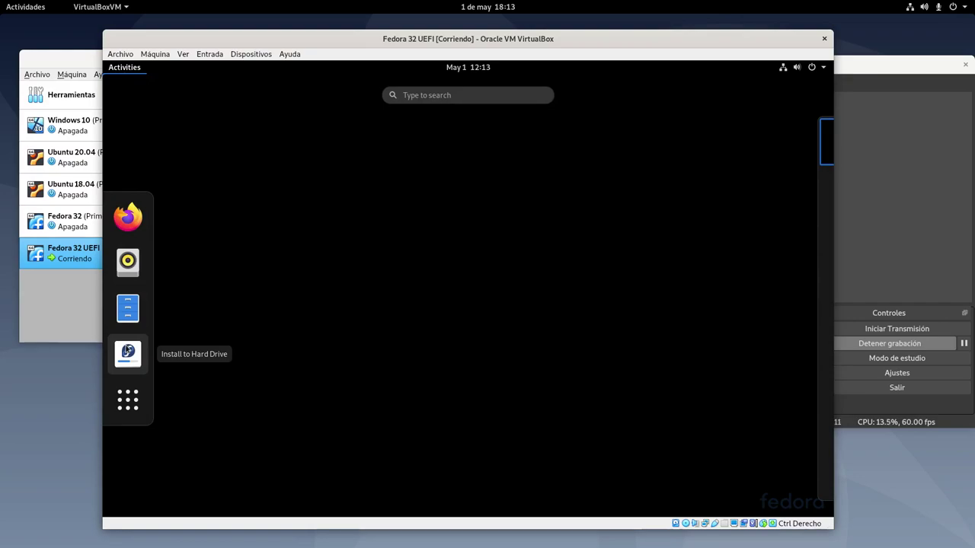
click(127, 352)
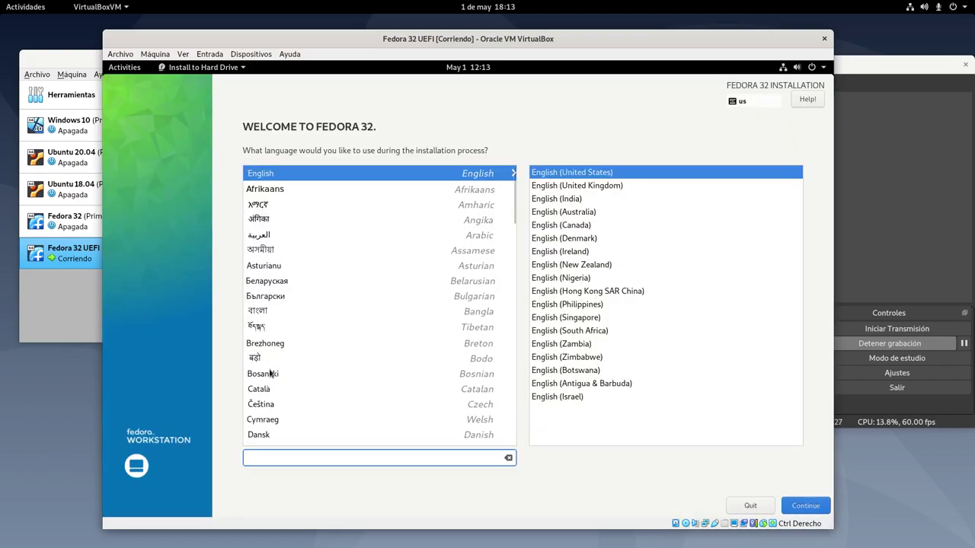
scroll(270, 373, down, 3)
click(272, 428)
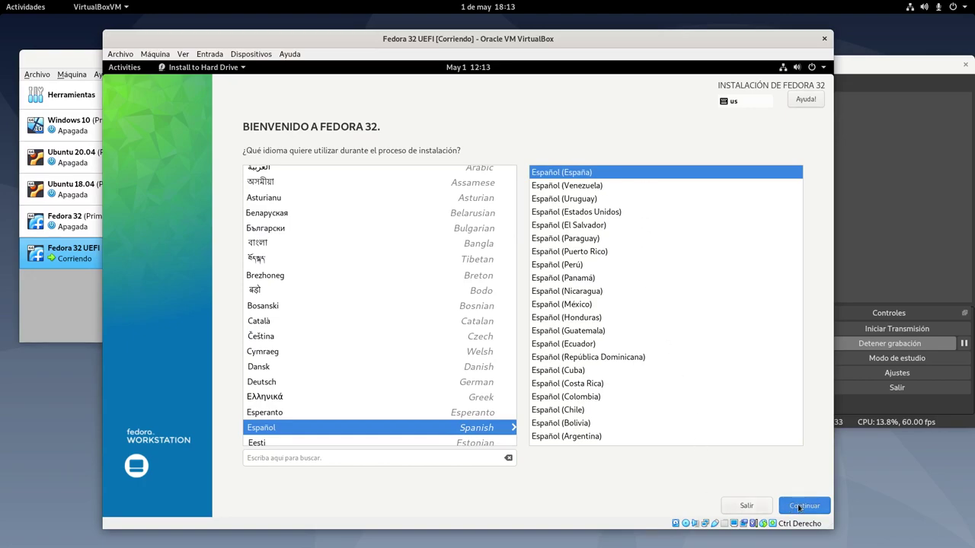
click(799, 507)
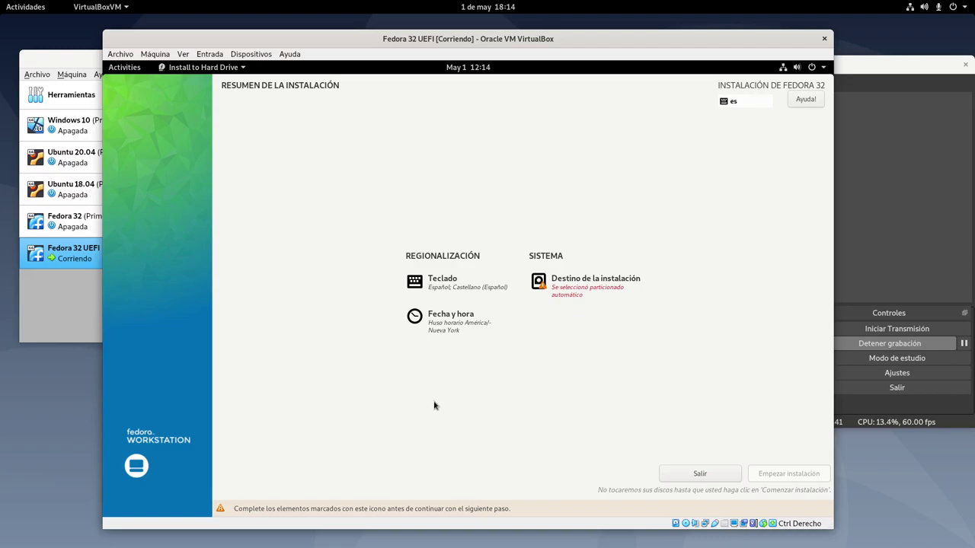
Set the installation's time zone to Europa/Madrid and return to the installation summary
click(452, 329)
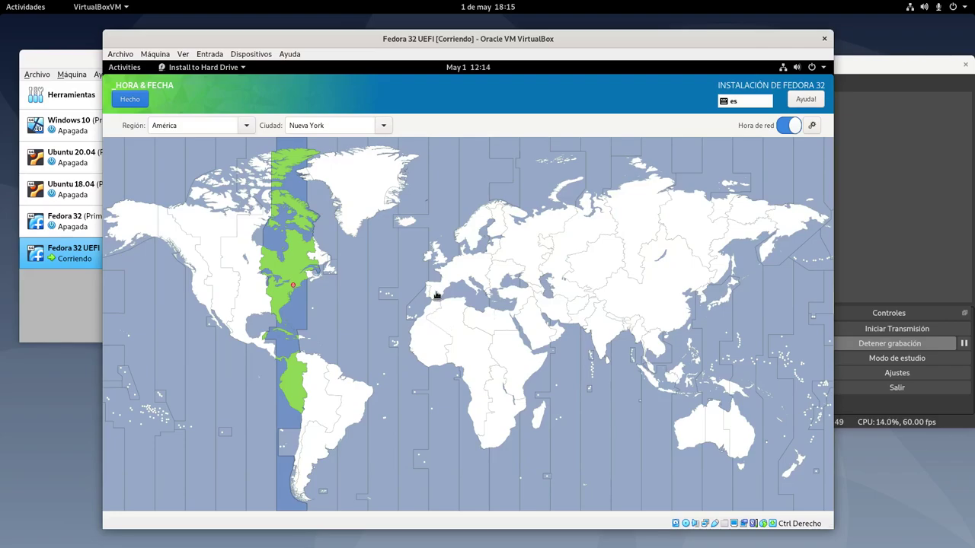
click(436, 295)
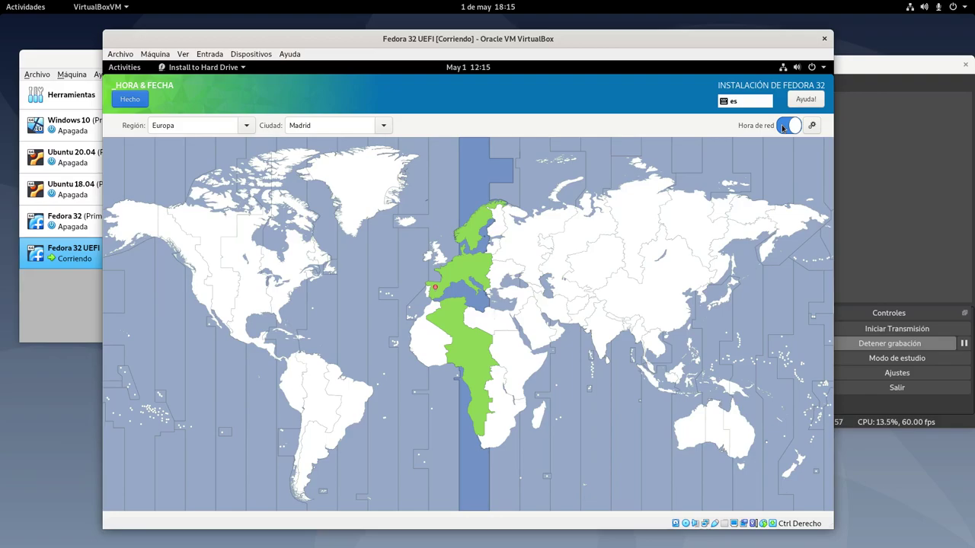
click(128, 99)
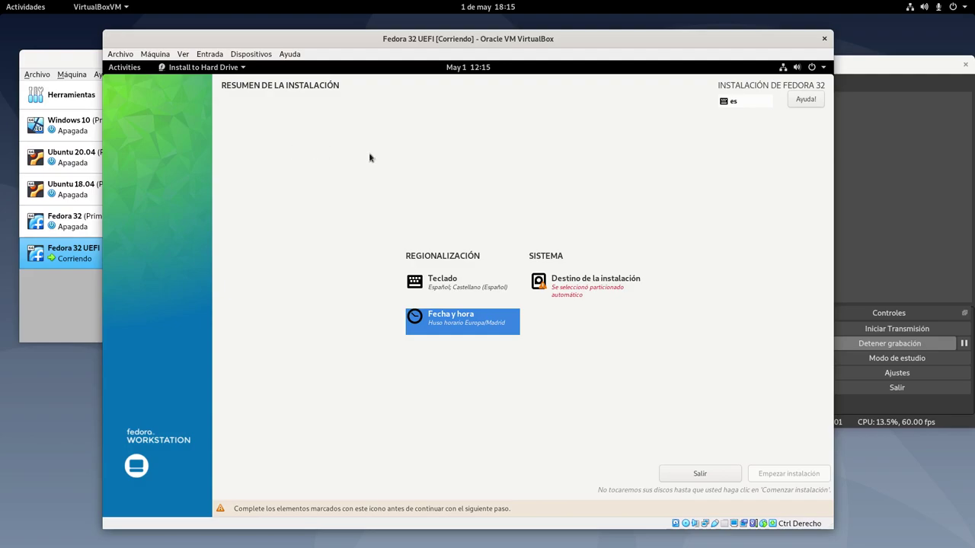
Choose Personalizada storage configuration for the ATA VBOX HARDDISK and set the partitioning scheme to Partición estándar
click(594, 287)
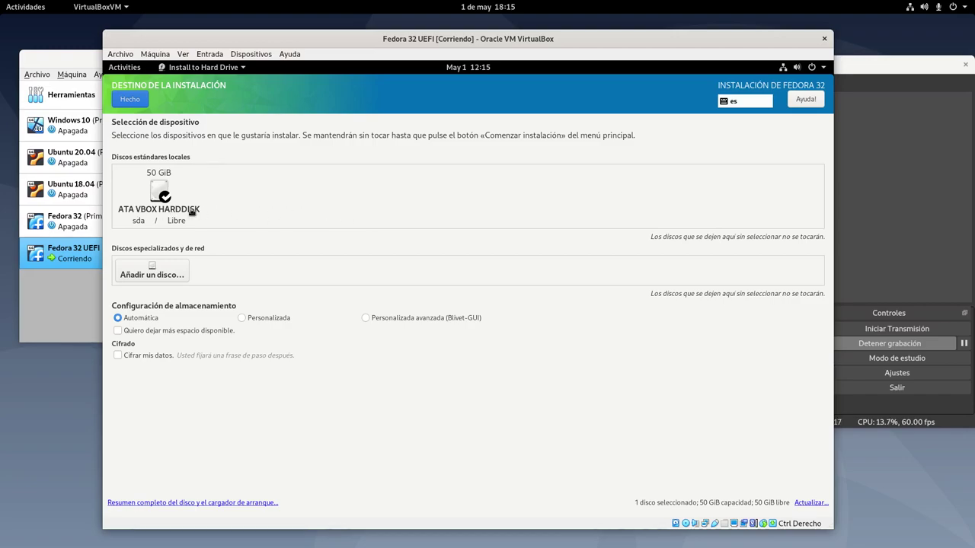
click(241, 319)
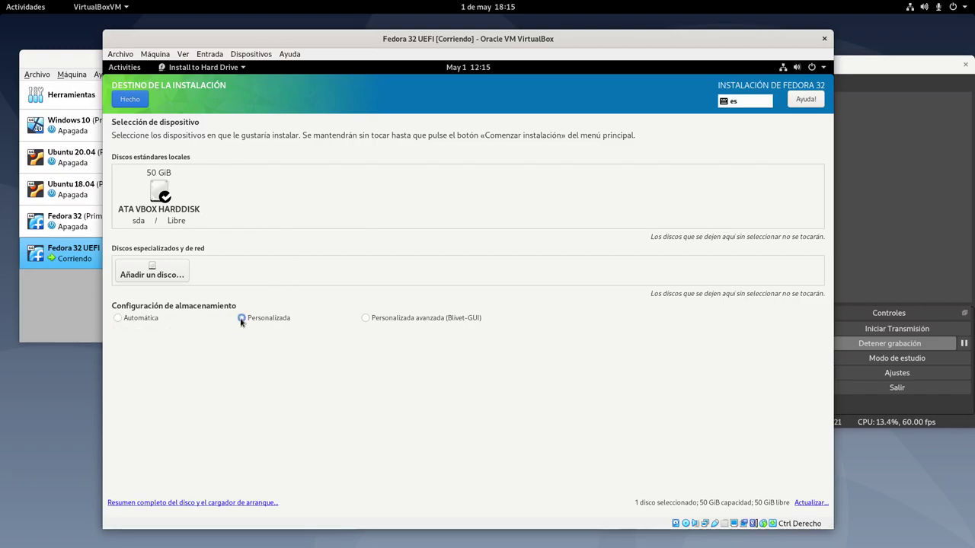
click(127, 100)
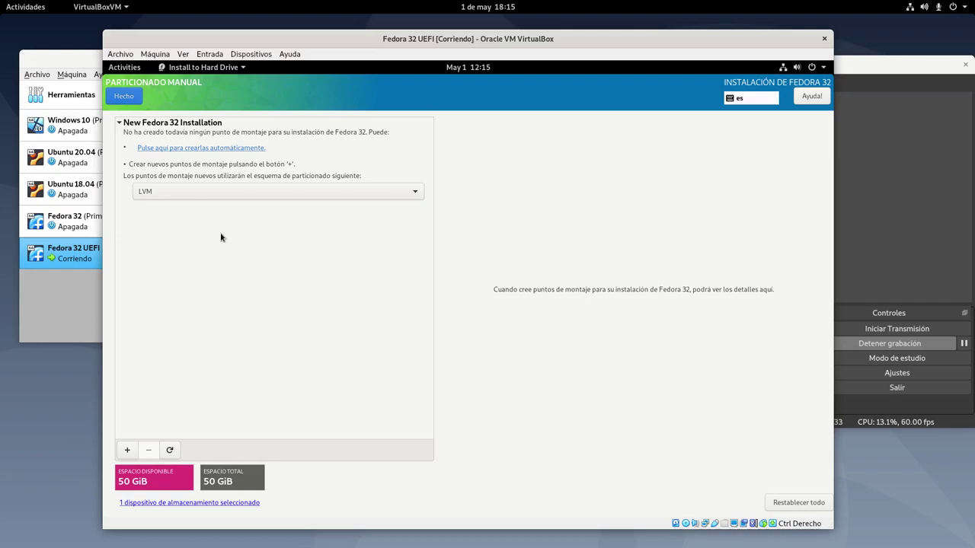
click(225, 191)
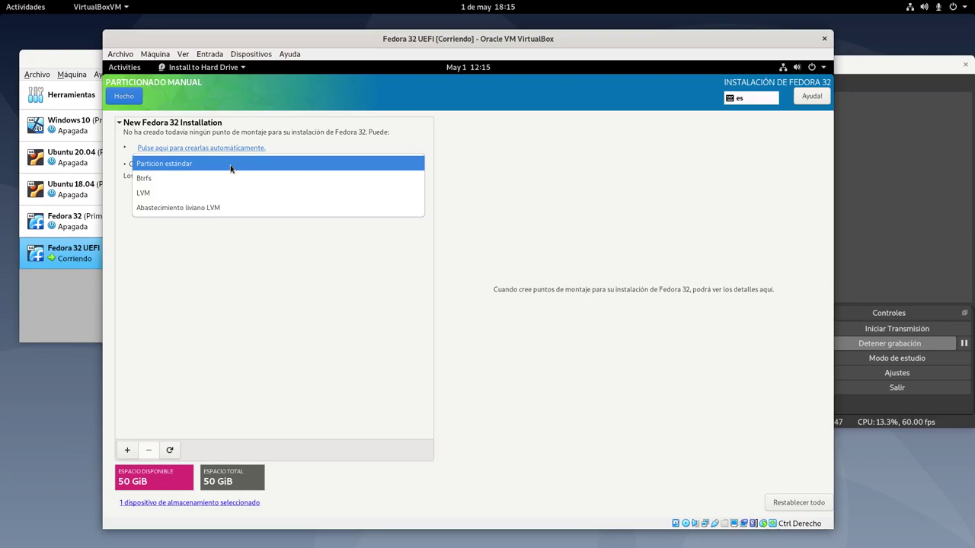
click(231, 168)
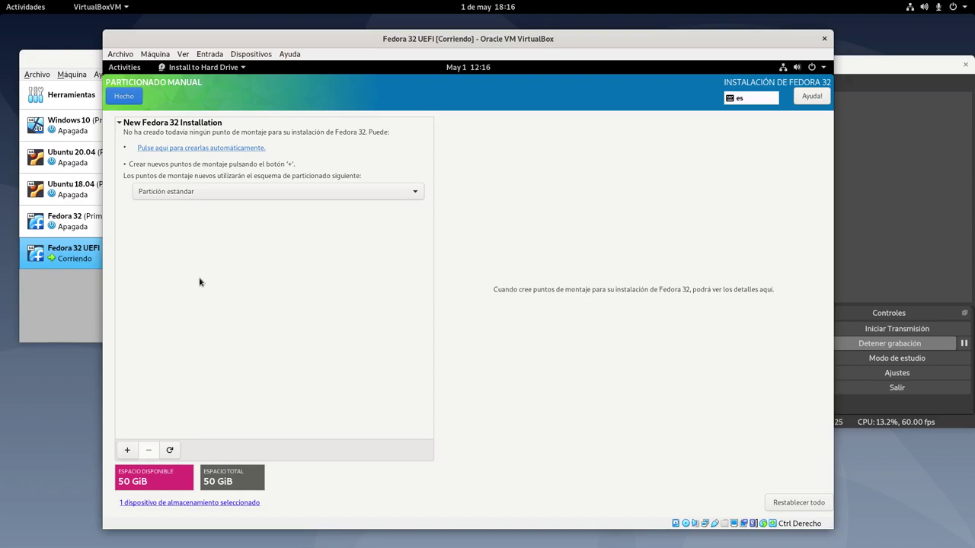
Add a /boot/efi mount point with a desired capacity of 300 MiB
click(127, 451)
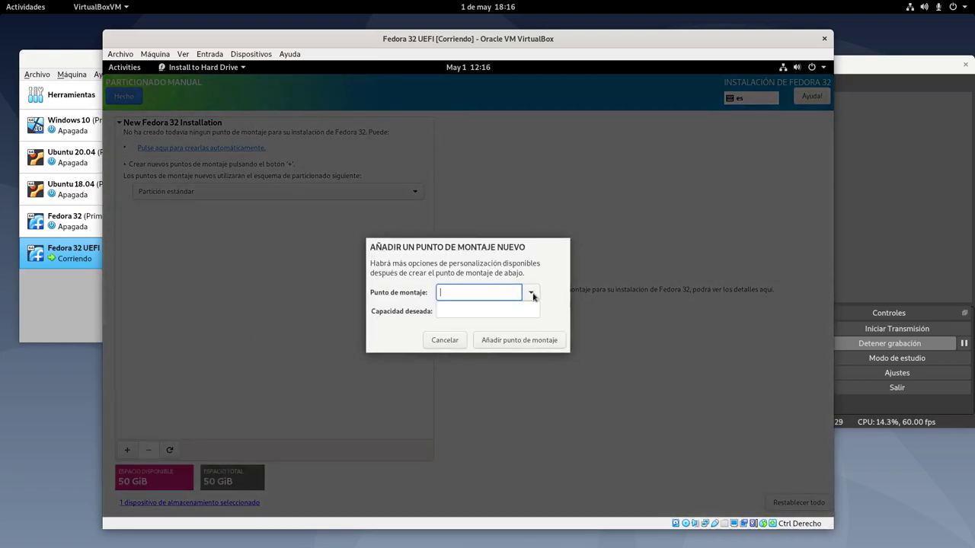
click(527, 297)
click(485, 340)
click(481, 314)
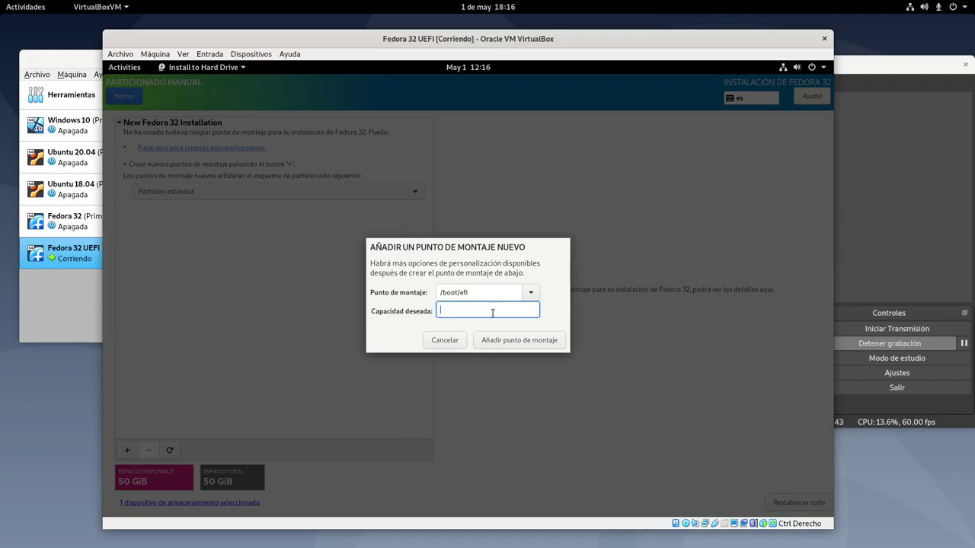
text(300MiB)
click(496, 339)
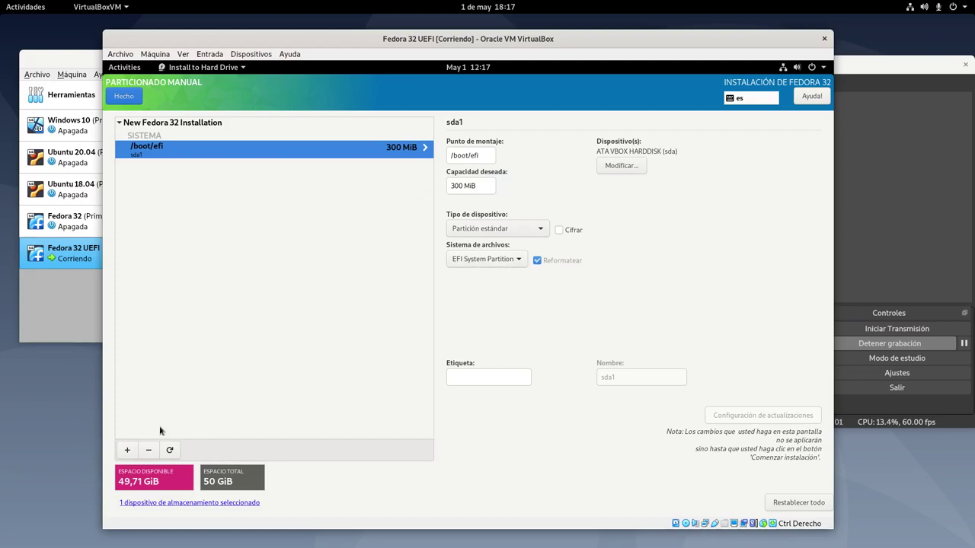
Add a root (/) mount point with a desired capacity of 20 GiB
click(128, 450)
click(531, 294)
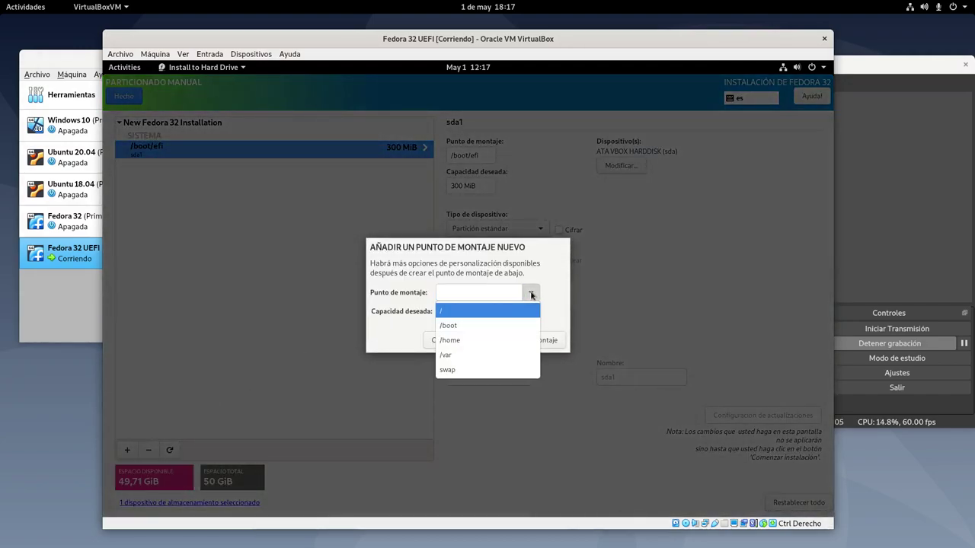
click(508, 312)
click(487, 313)
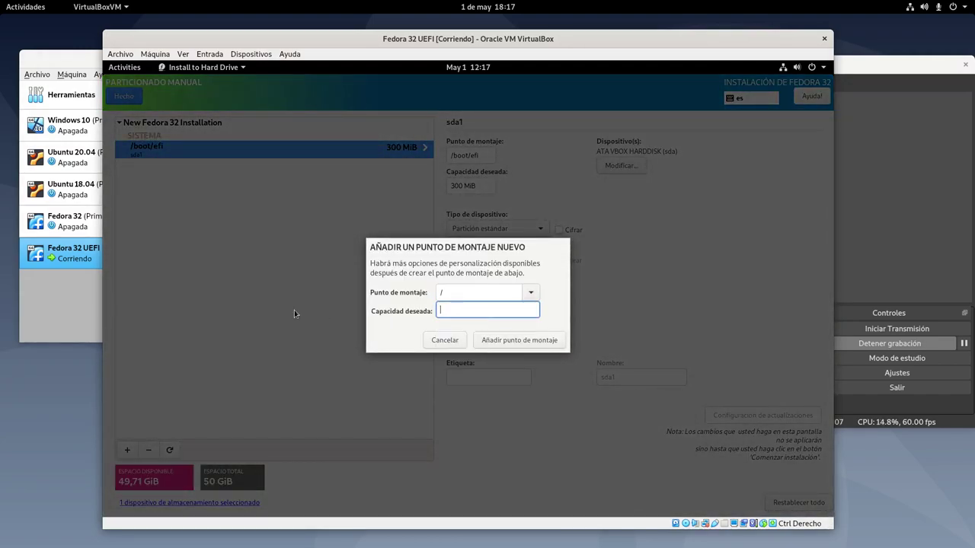
text(20GiB)
click(512, 344)
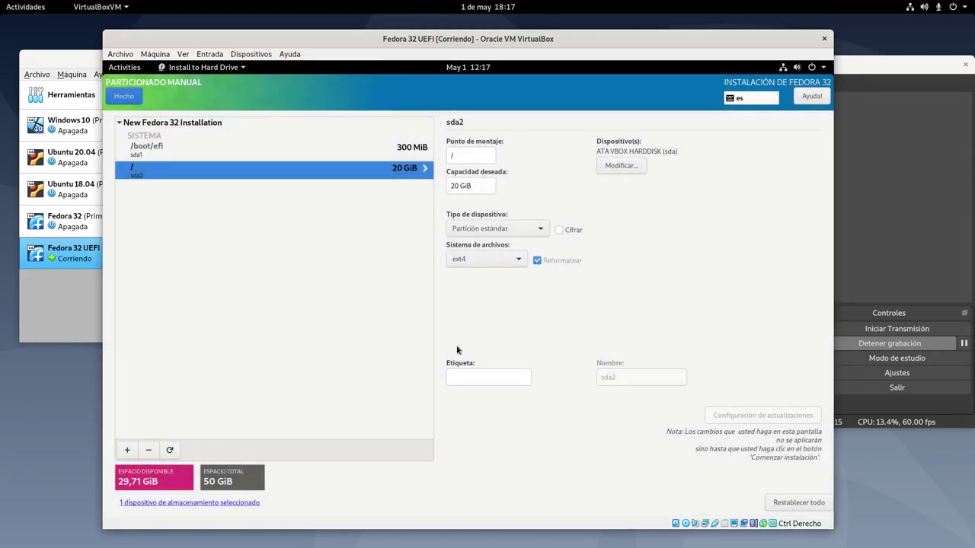
Add a swap partition with a desired capacity of 4000MB
click(126, 450)
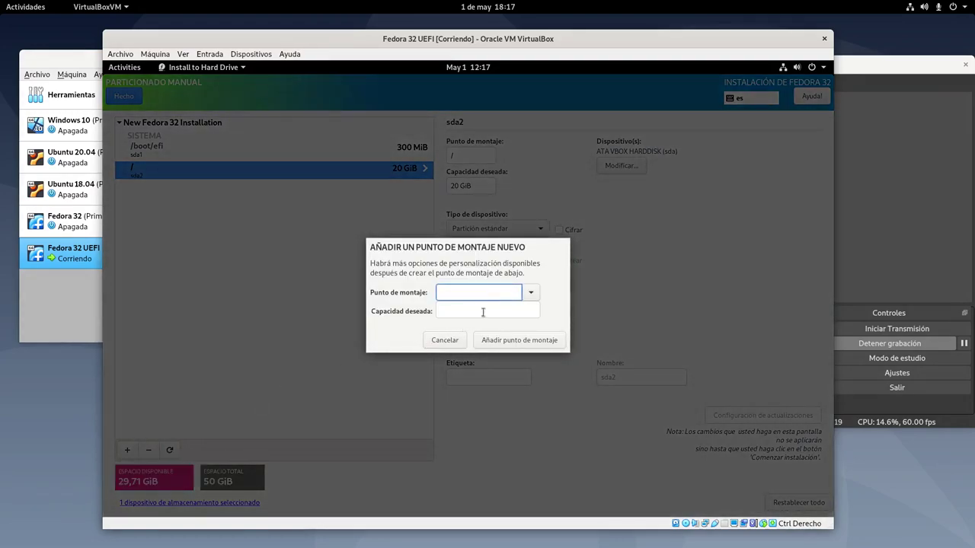
click(531, 292)
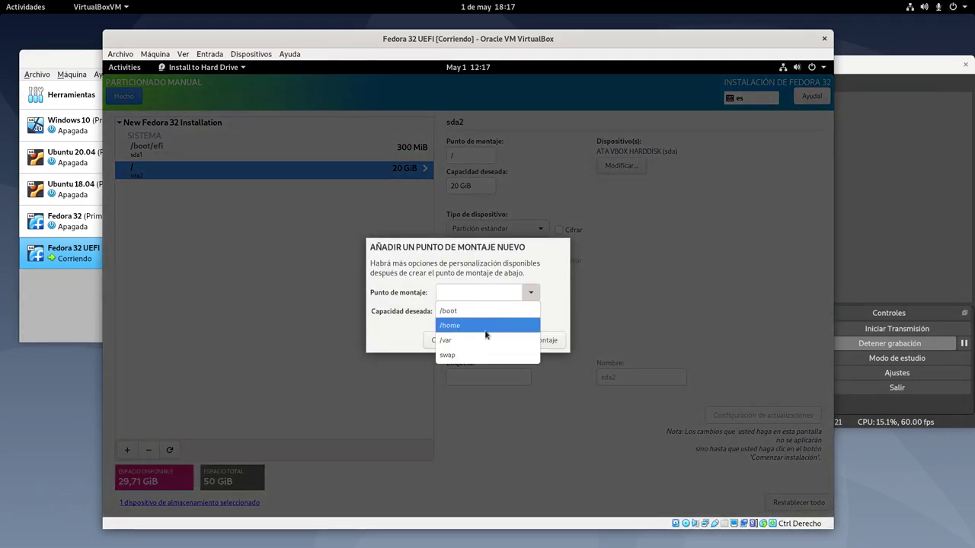
click(464, 356)
click(469, 309)
text(400)
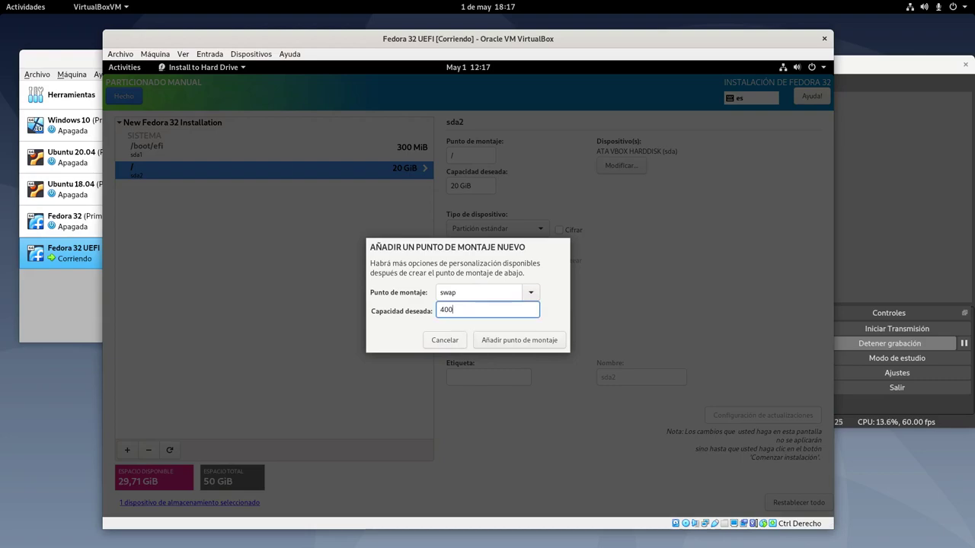
text(0M)
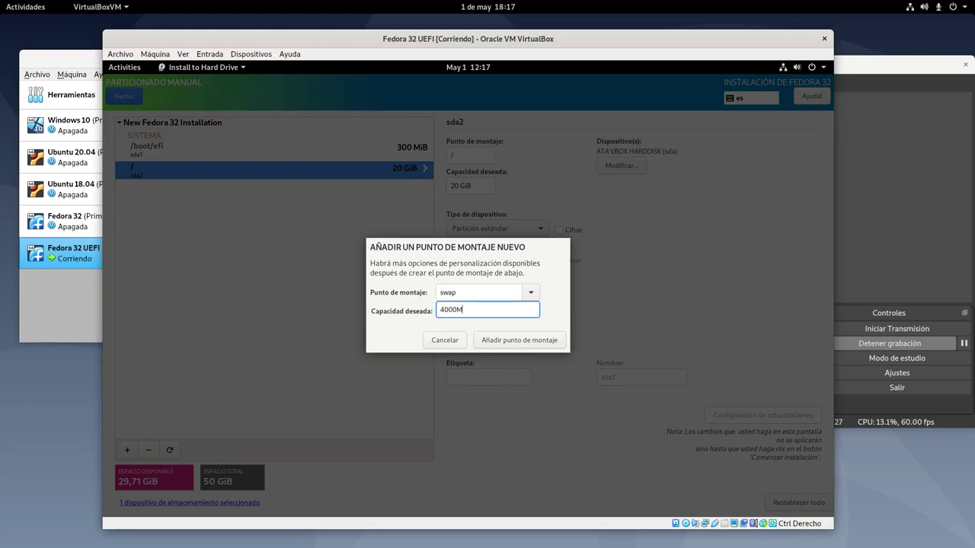
text(B)
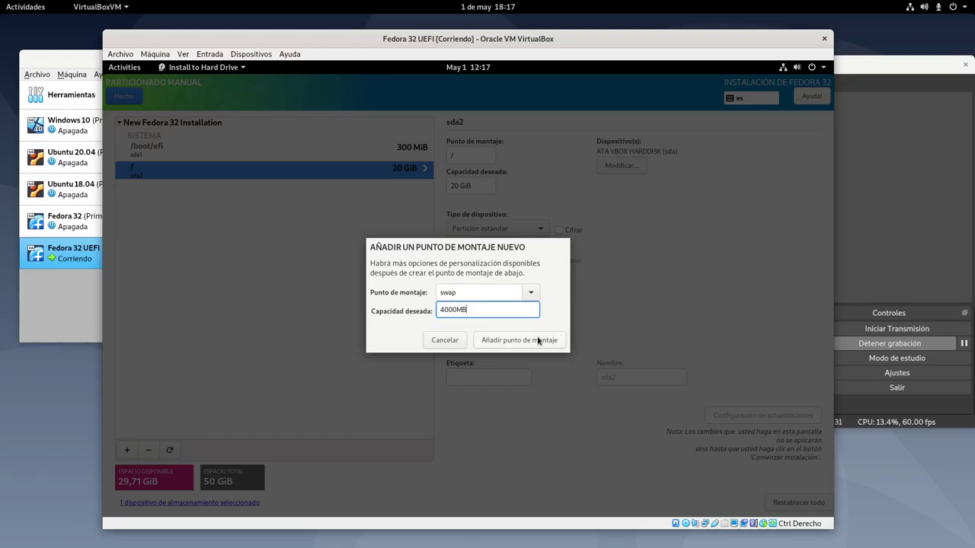
click(538, 340)
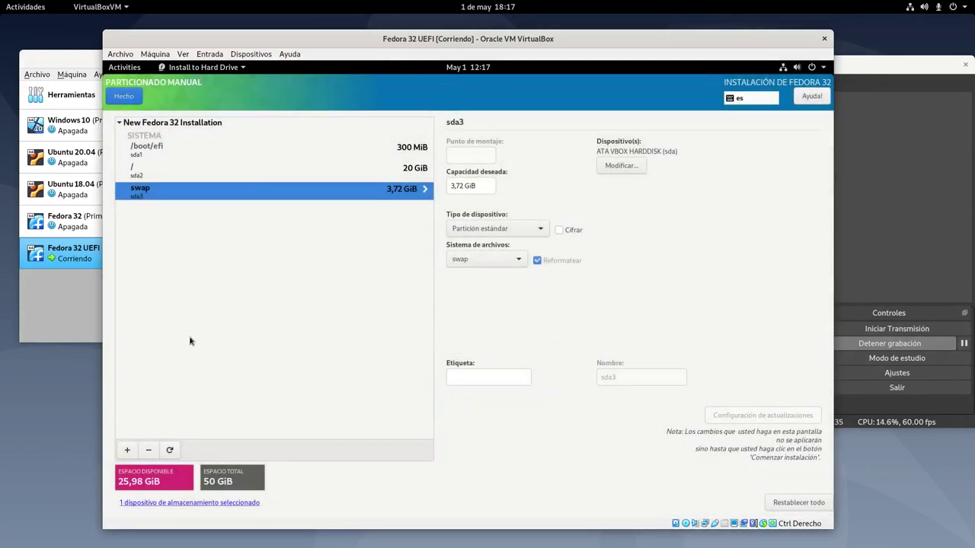
Add a /home mount point with its capacity left blank so that it takes all the remaining disk space
click(127, 451)
click(530, 293)
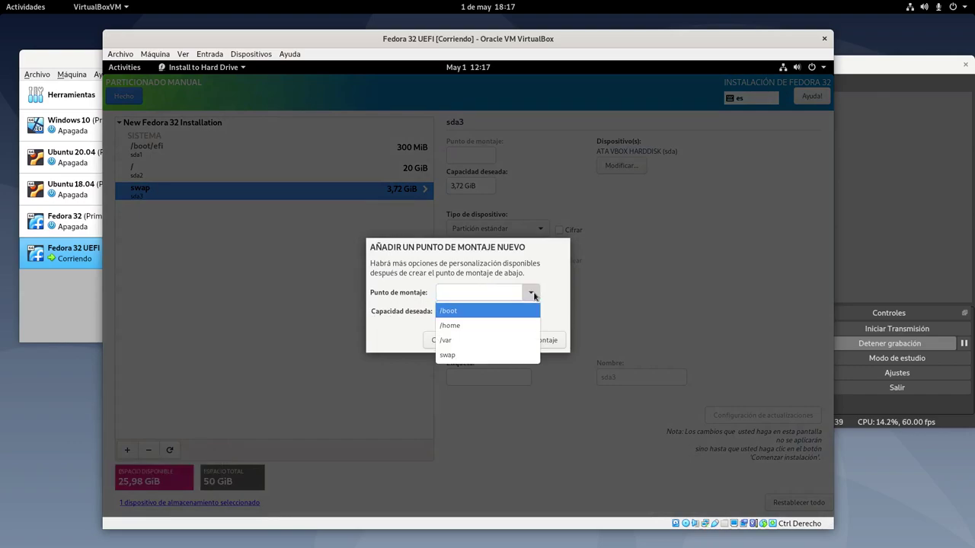
click(494, 324)
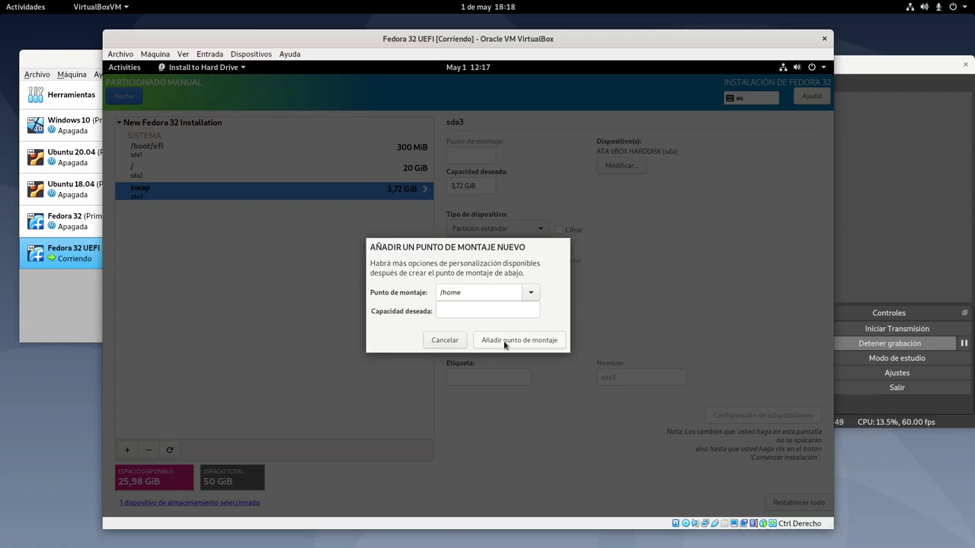
click(504, 345)
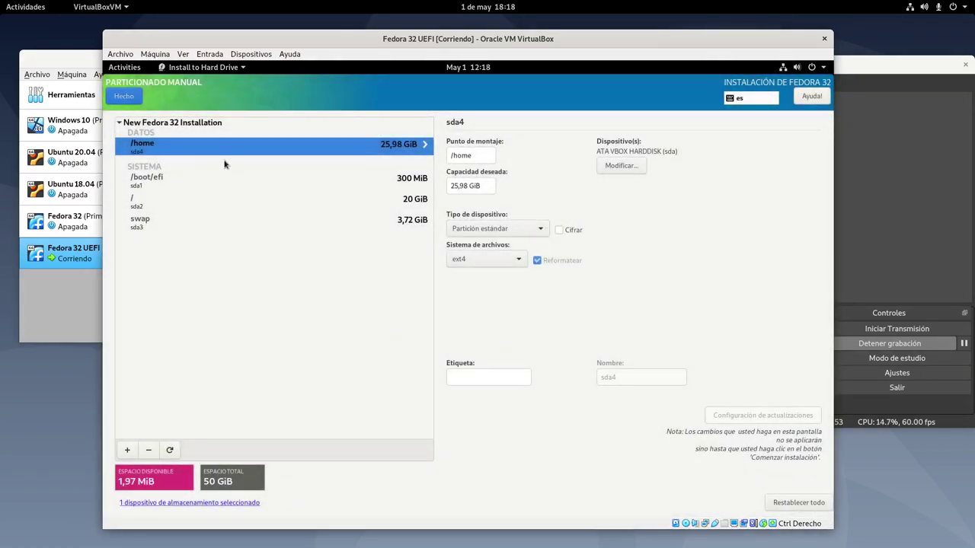
click(510, 258)
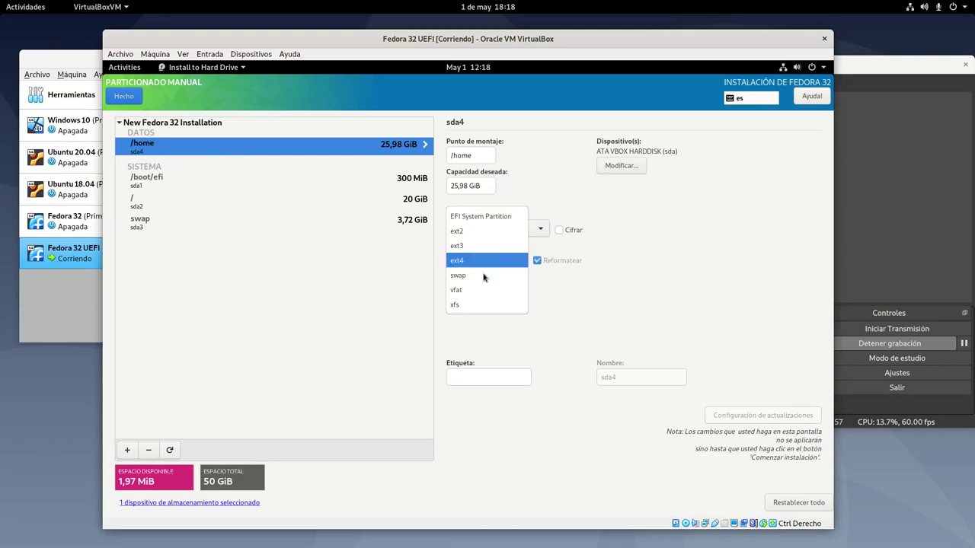
click(465, 305)
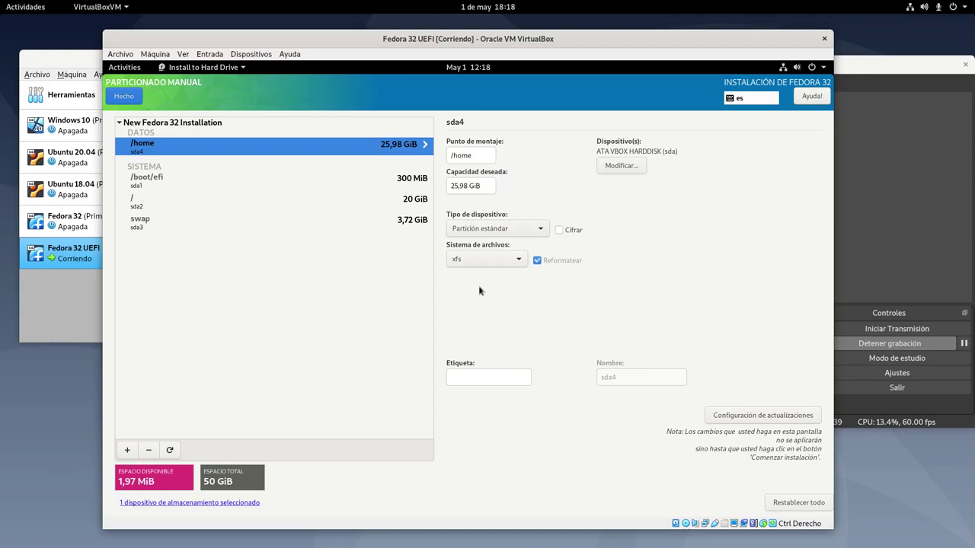
click(506, 265)
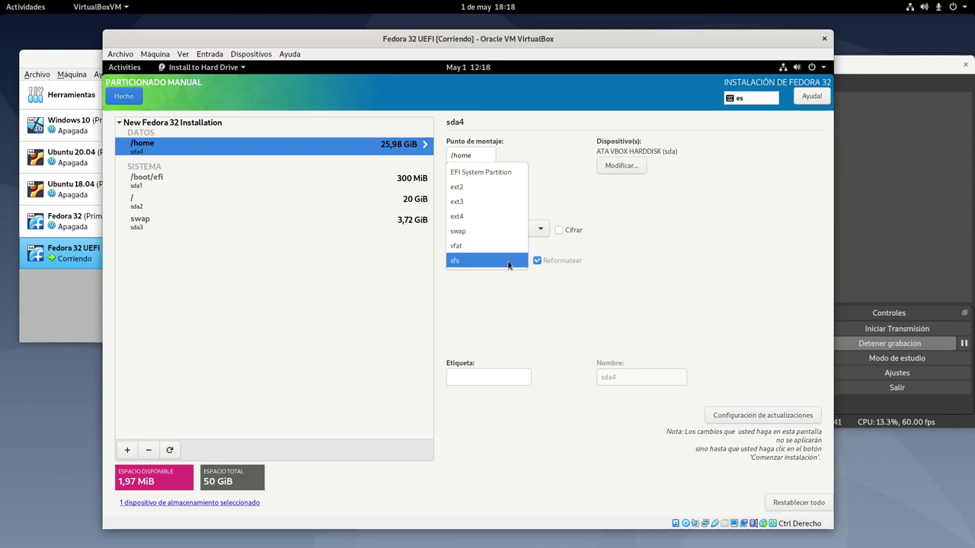
click(500, 217)
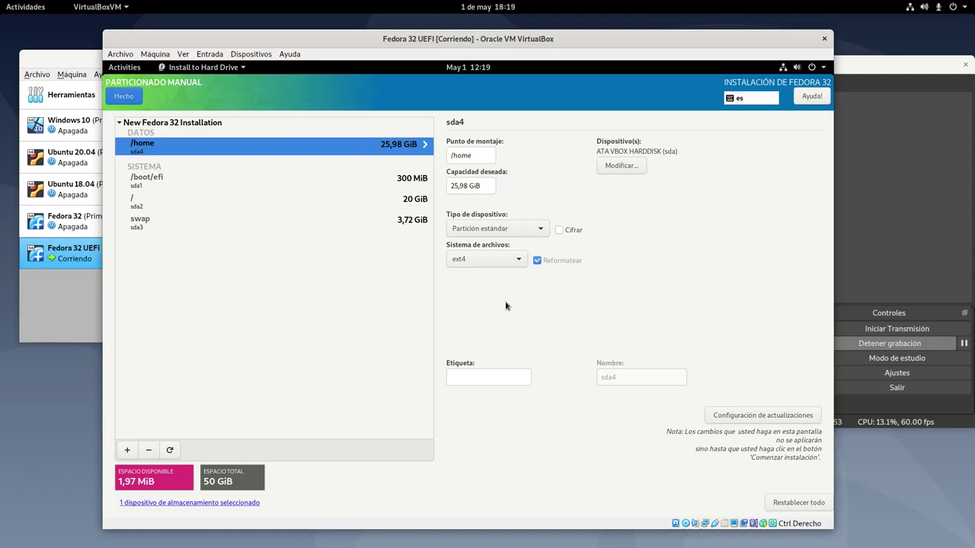
Set the /home partition's file system to xfs, then finish the manual partitioning and accept the summary of changes
click(505, 265)
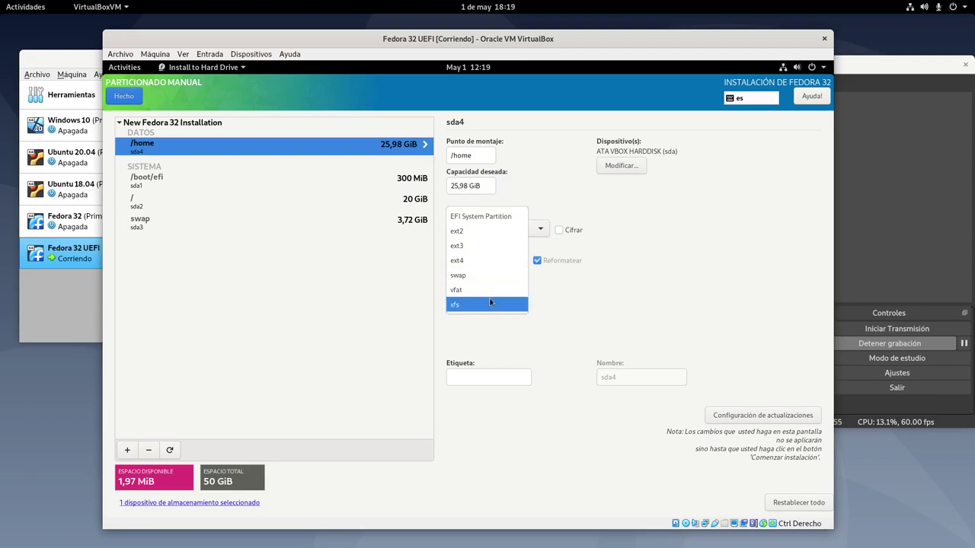
click(490, 303)
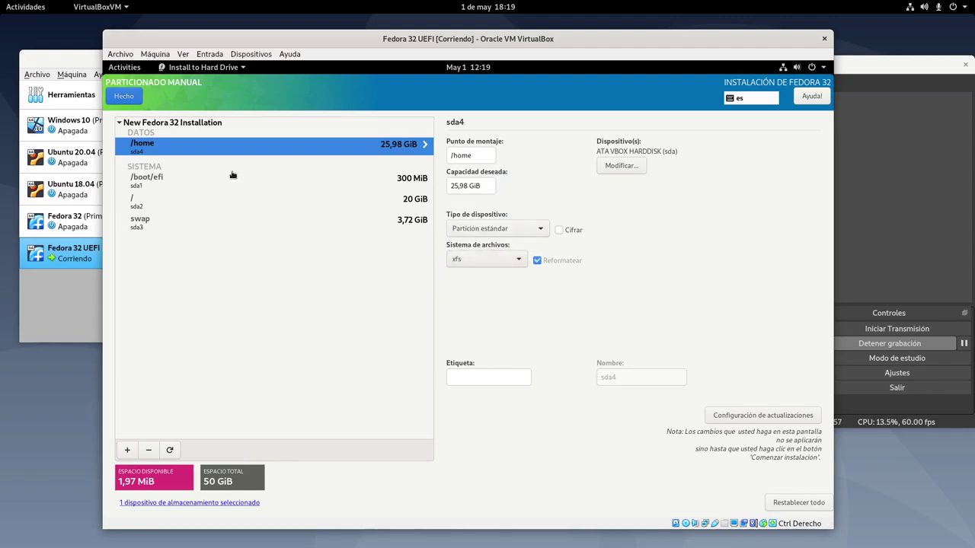
click(125, 96)
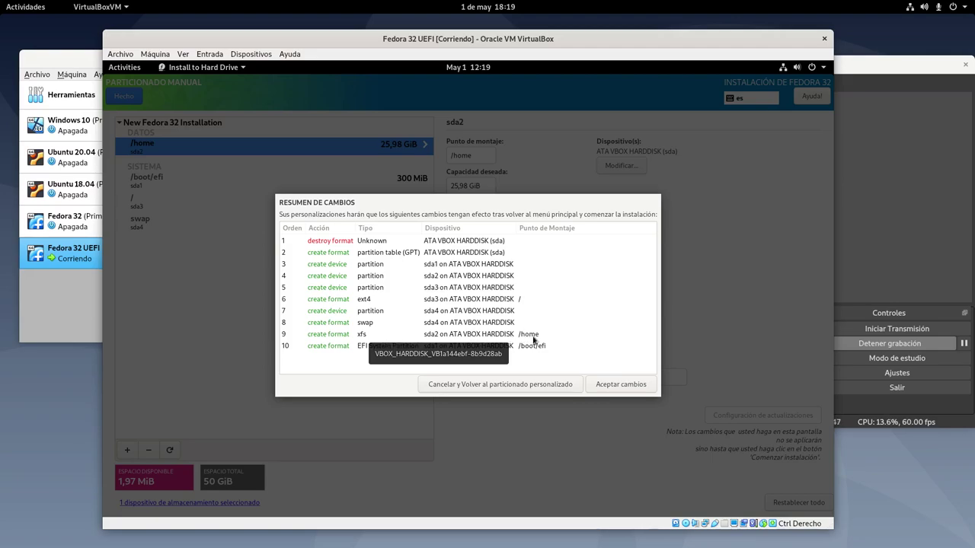
click(620, 384)
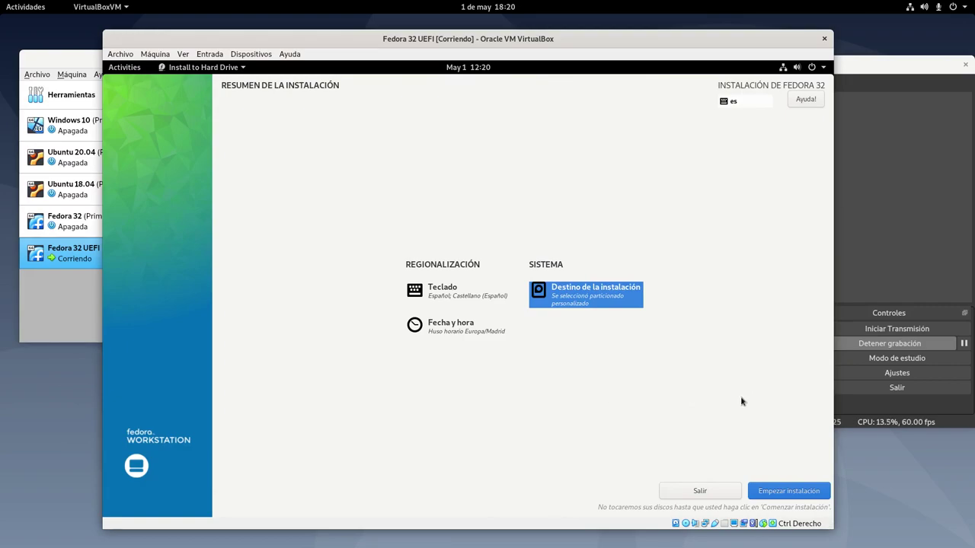
Start the Fedora 32 installation with the configured settings and exit the installer once it completes
click(784, 493)
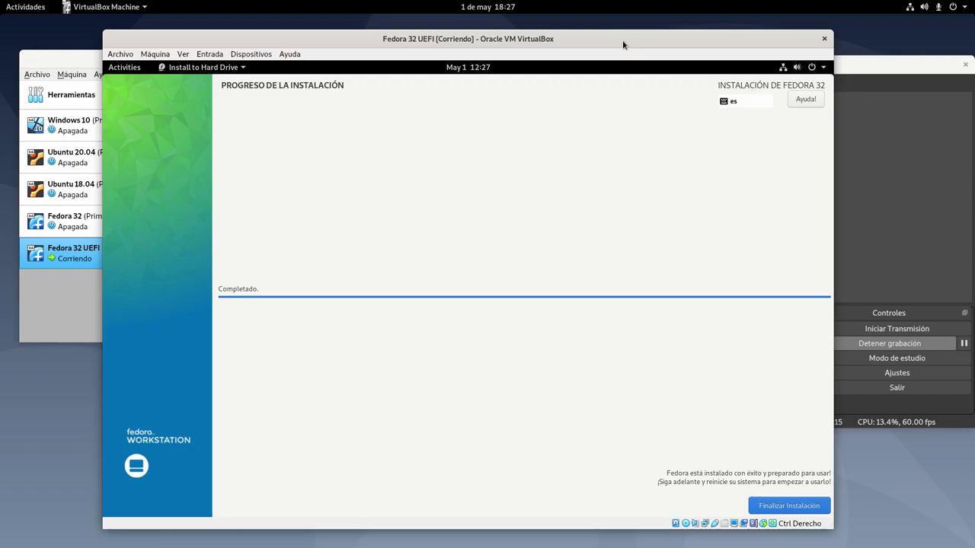
click(764, 508)
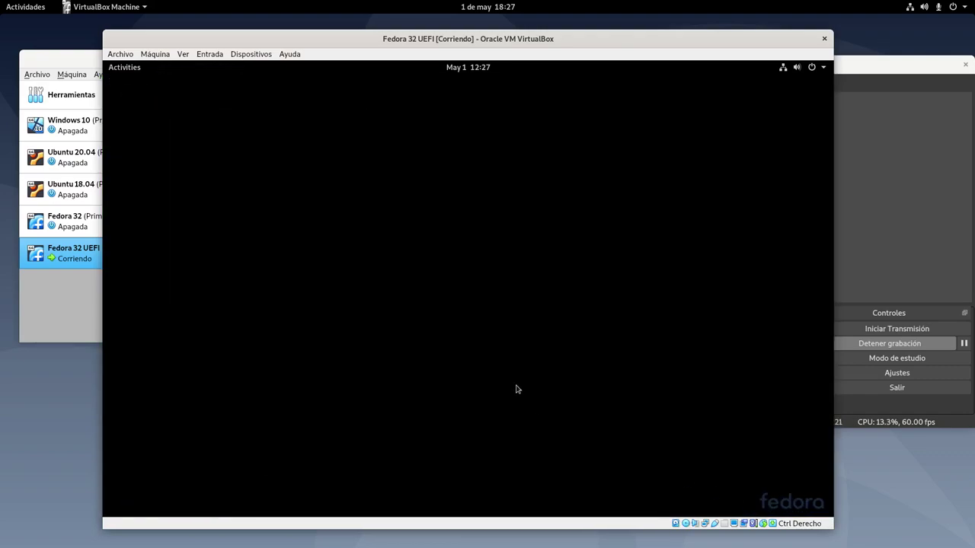
Power off the Fedora live session from its desktop
click(823, 68)
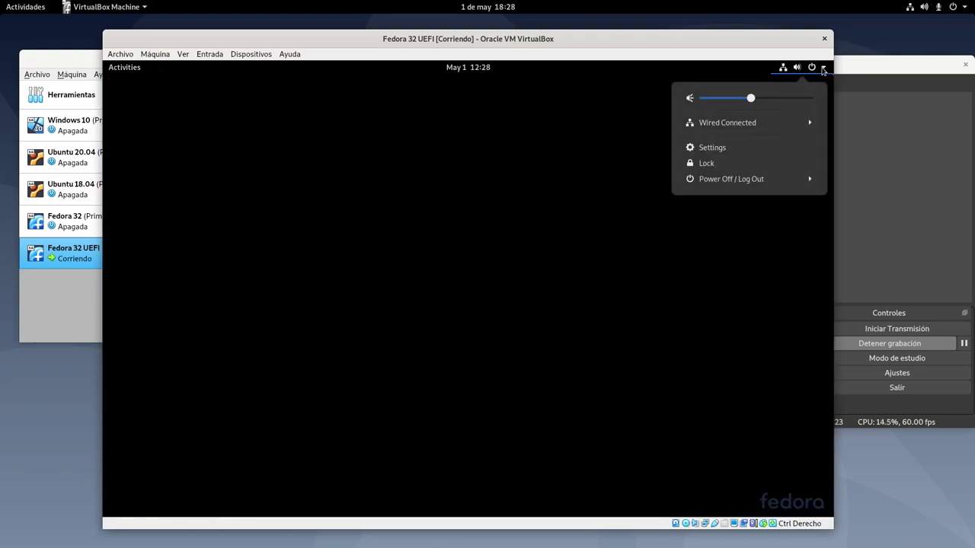
click(779, 183)
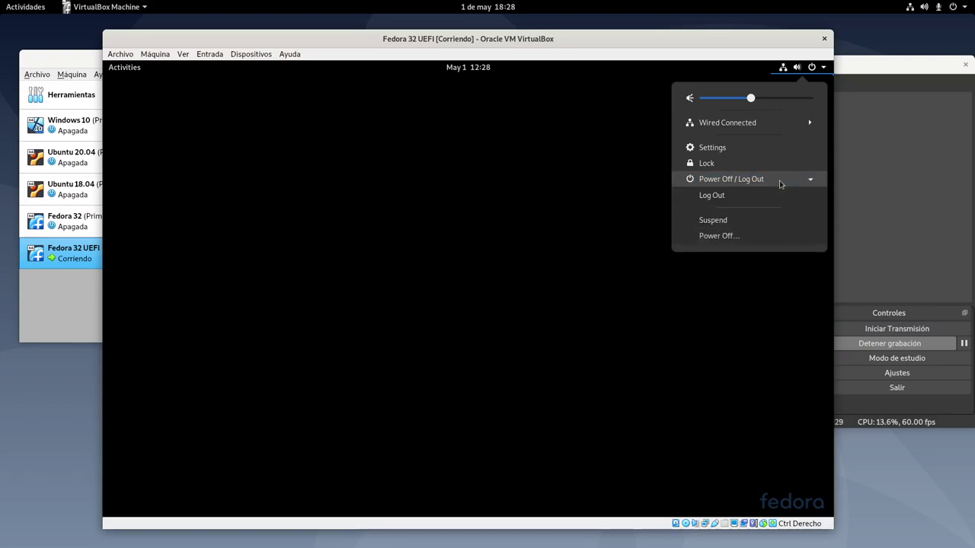
click(748, 239)
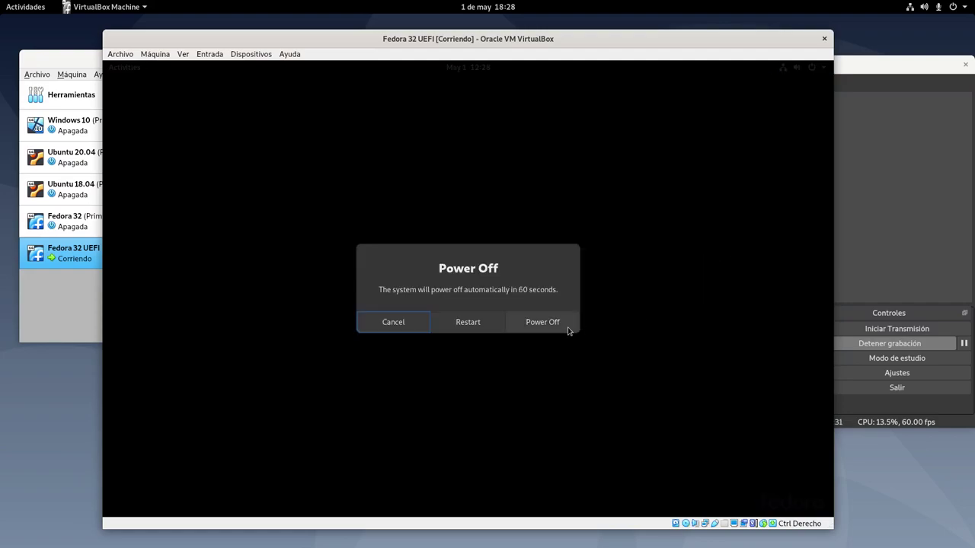
click(567, 326)
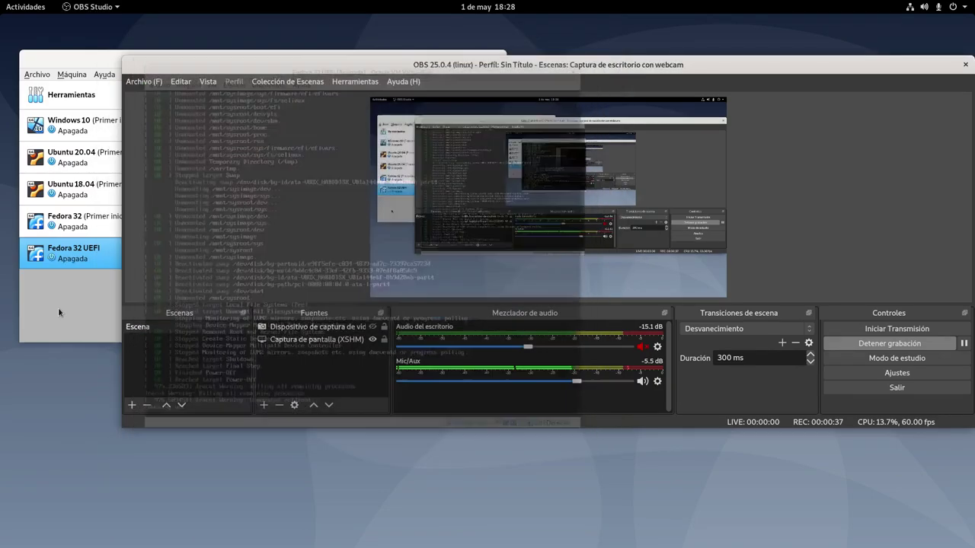
Remove the Fedora Workstation Live ISO from the Fedora 32 UEFI machine's virtual optical drive and accept the storage settings
click(58, 307)
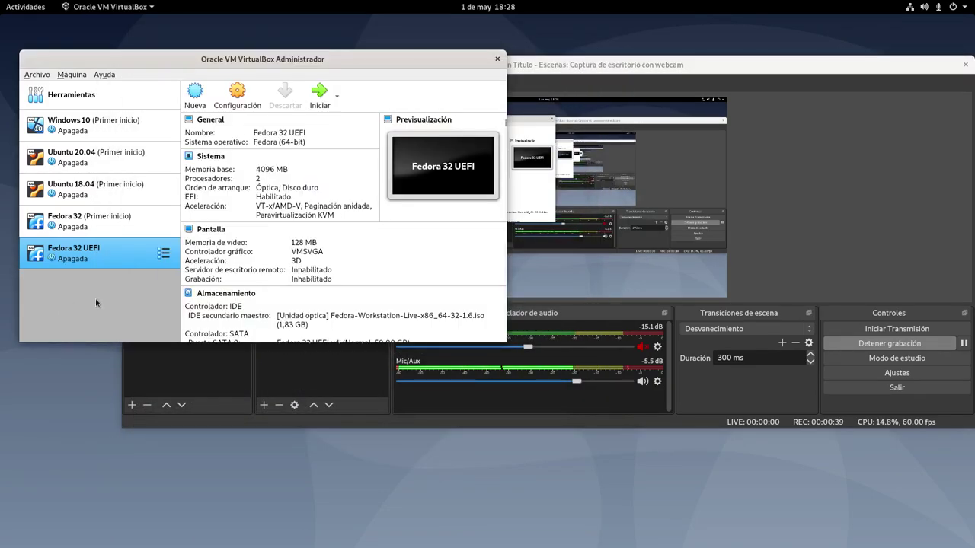
click(225, 294)
click(220, 127)
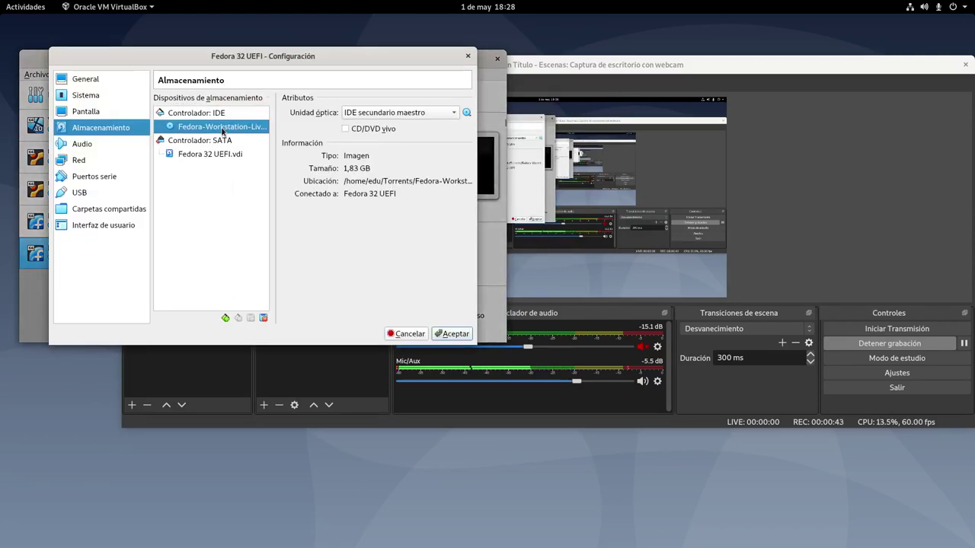
click(467, 113)
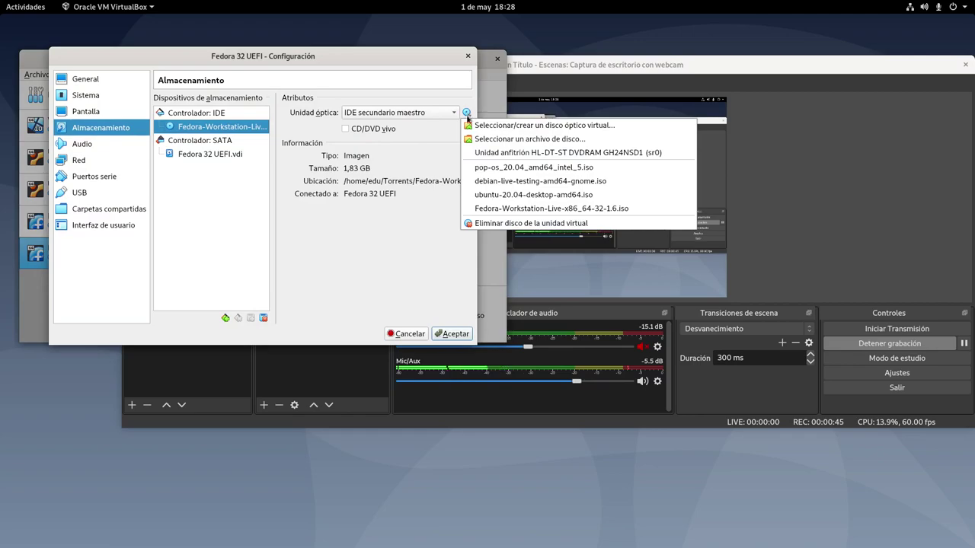
click(481, 224)
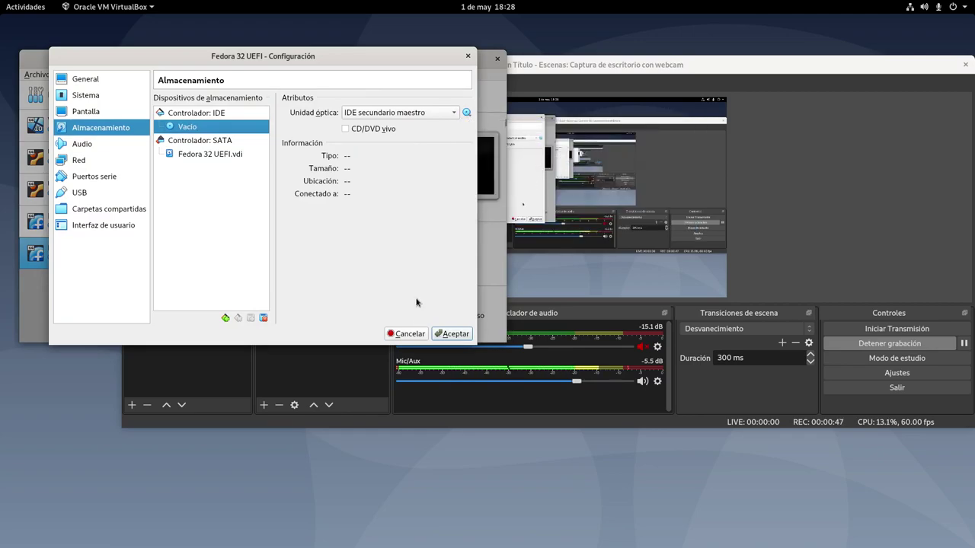
click(456, 334)
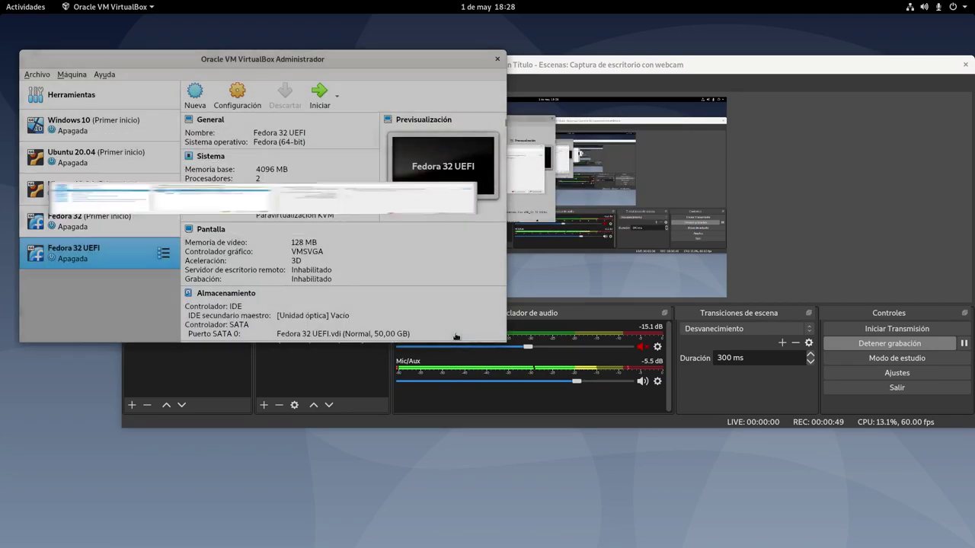
Start the Fedora 32 UEFI machine and dismiss the keyboard-capture and mouse-integration notices
click(320, 92)
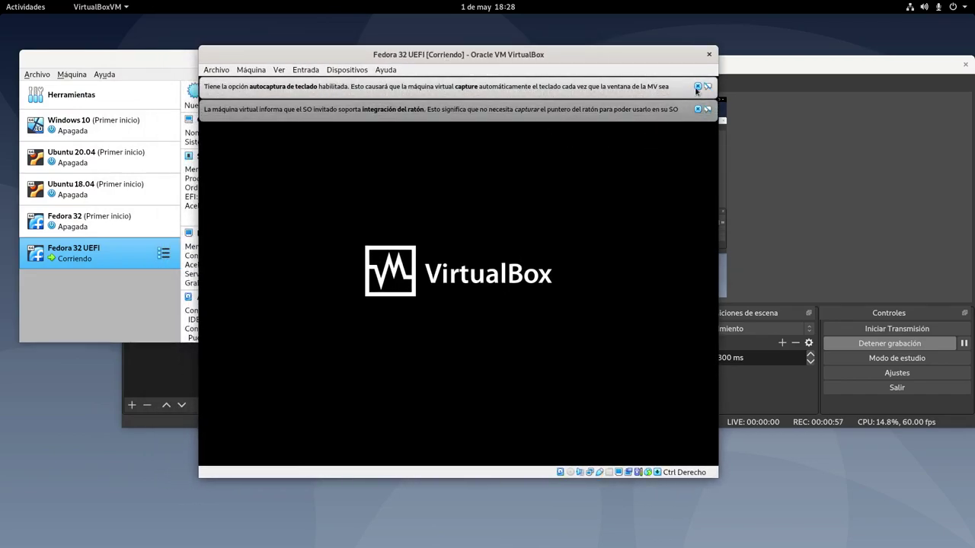
click(697, 86)
click(697, 86)
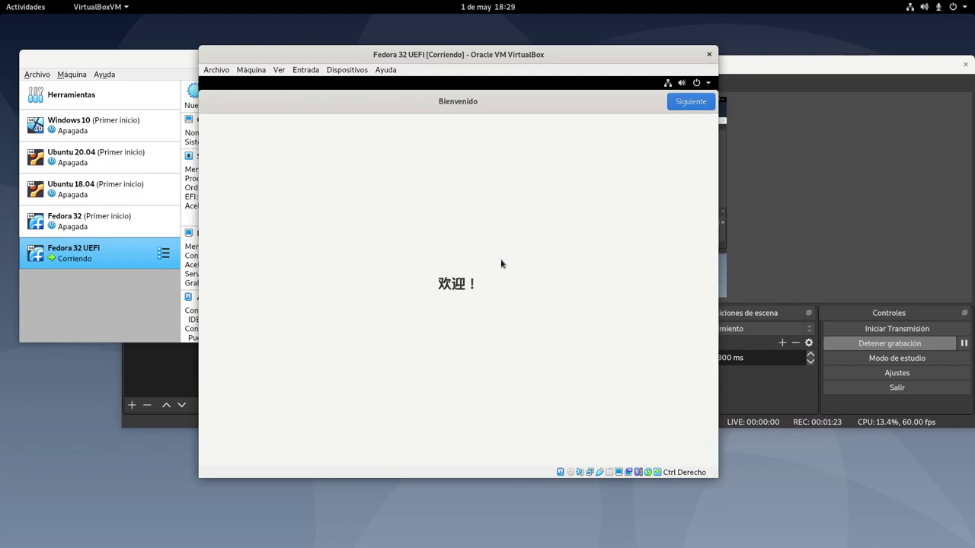
Begin Fedora's initial setup, accept the default privacy settings with location services and problem reporting on, and skip the online accounts
click(686, 104)
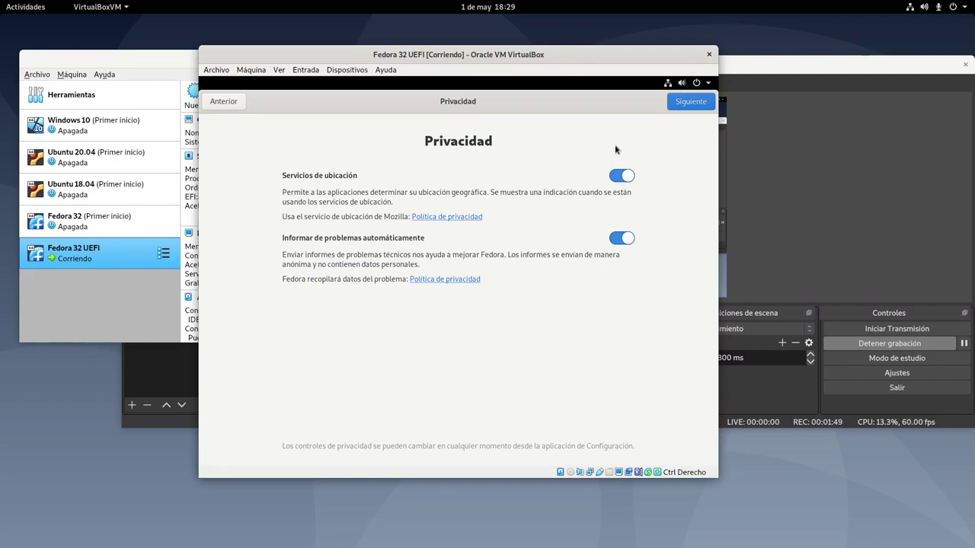
click(682, 105)
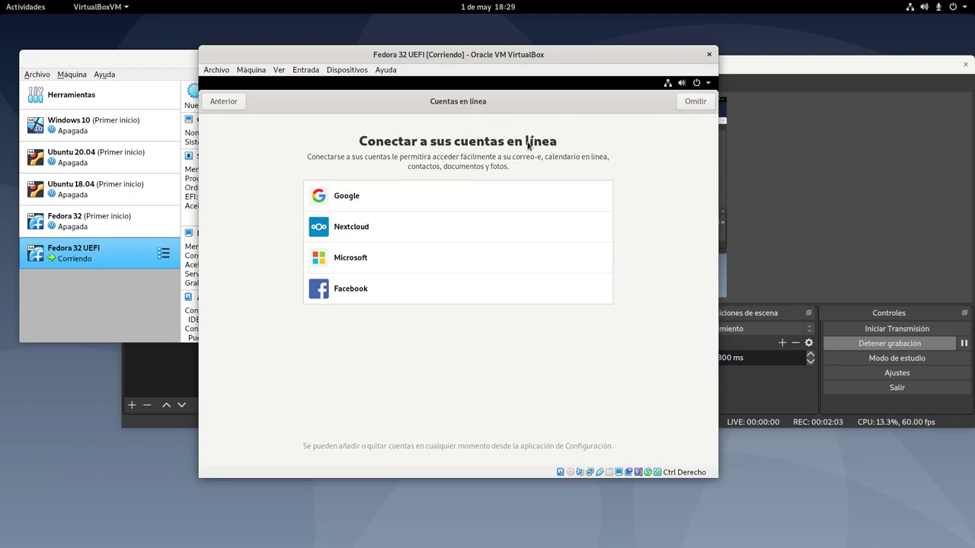
click(684, 105)
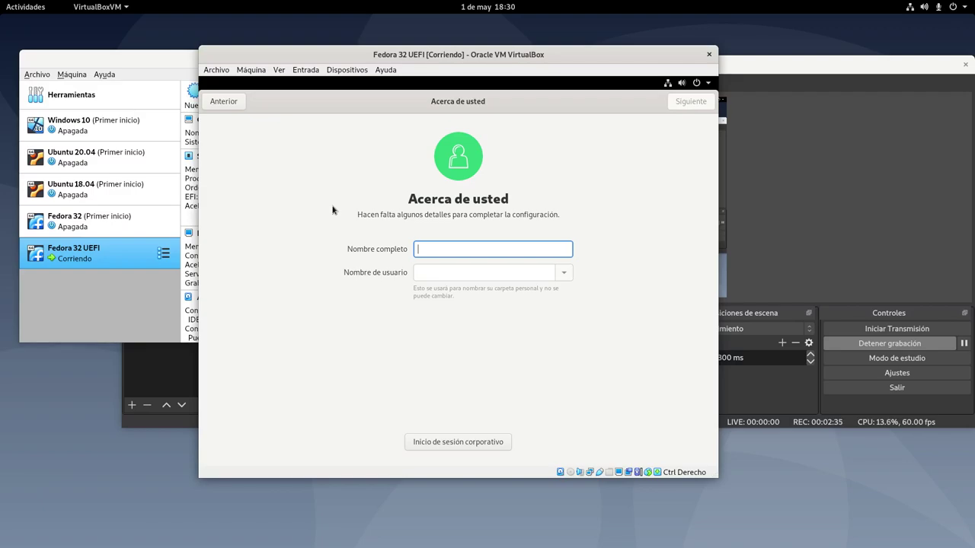
Enter the new account's full name and username, and continue to the password page
text(Eduardo Medina)
key(Tab)
text(edu)
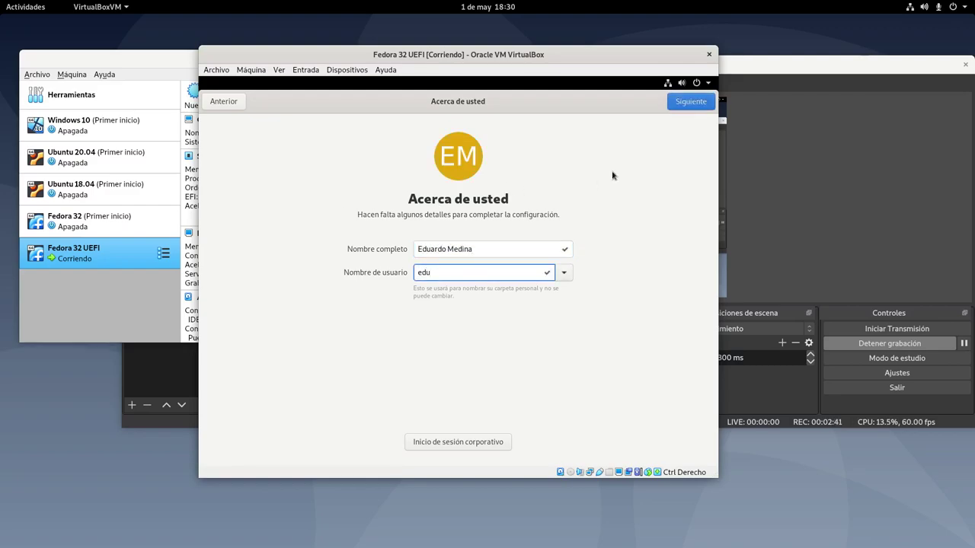
click(689, 104)
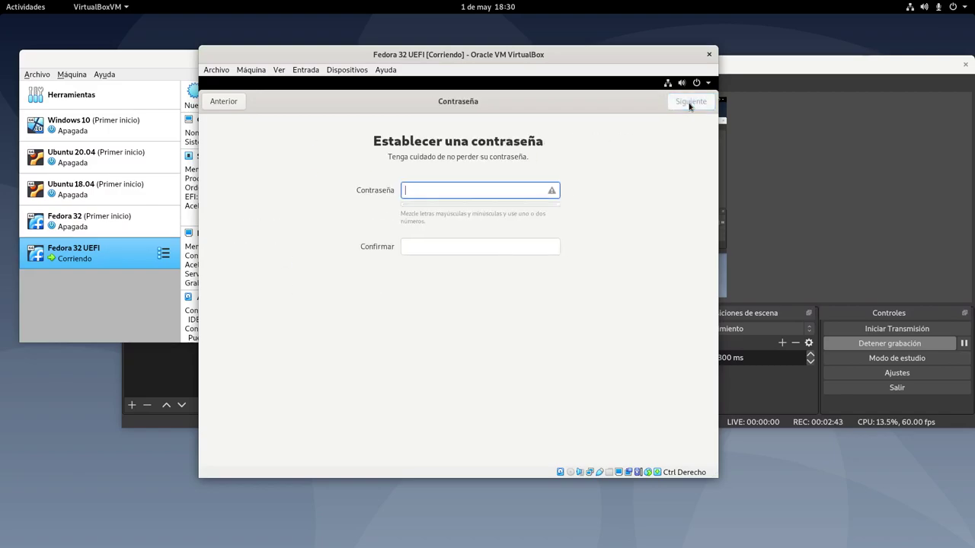
Enter and confirm the account password for the new user, and continue
text(******)
key(Tab)
text(******)
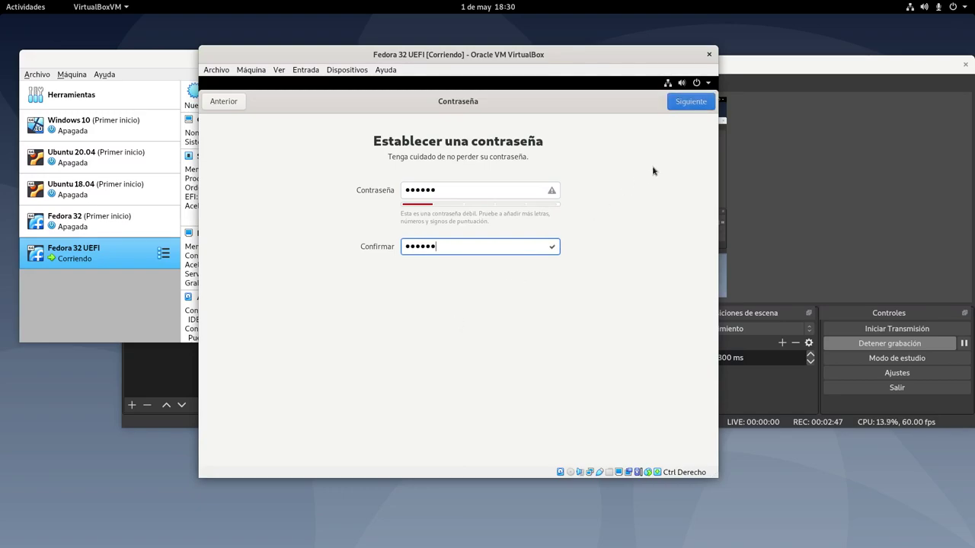
click(691, 104)
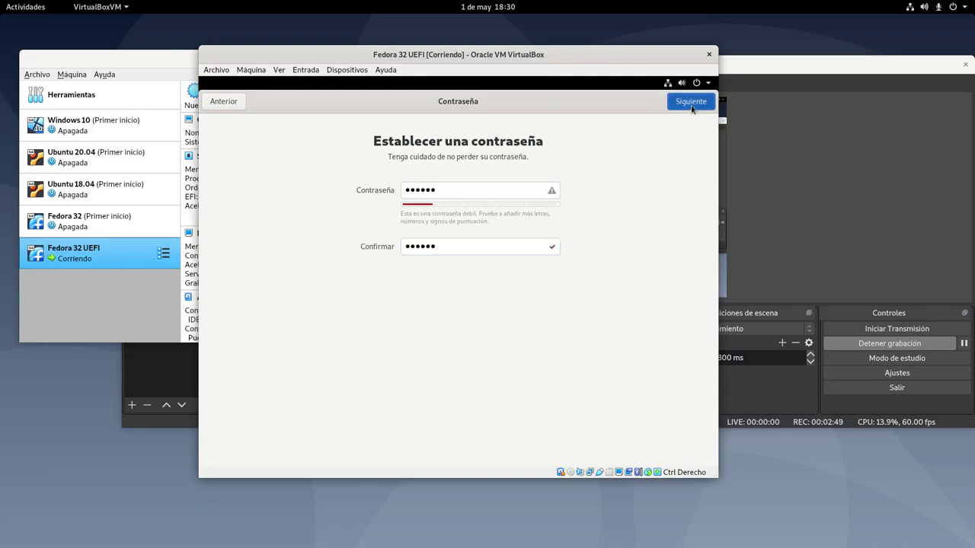
Finish the initial setup to enter the Fedora desktop and close the GNOME Help window
click(474, 355)
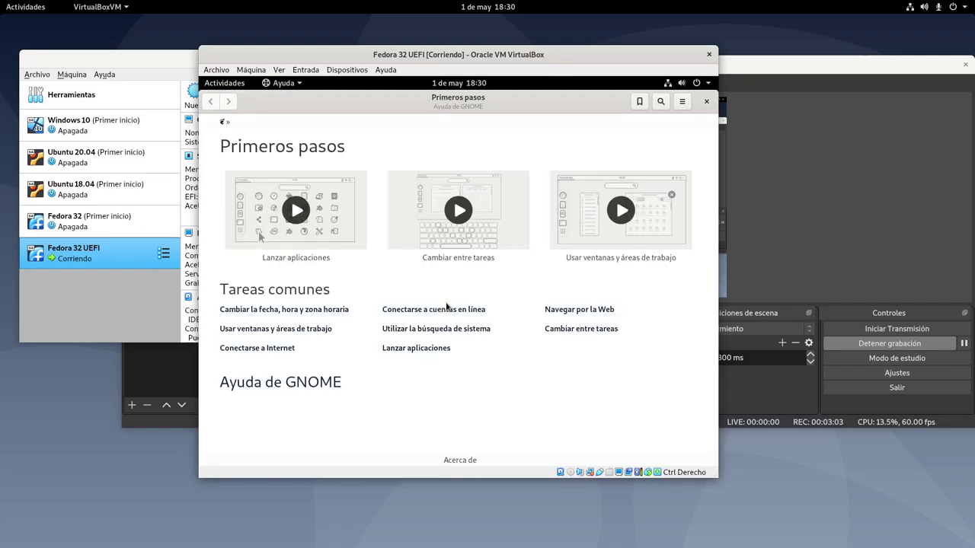
click(706, 101)
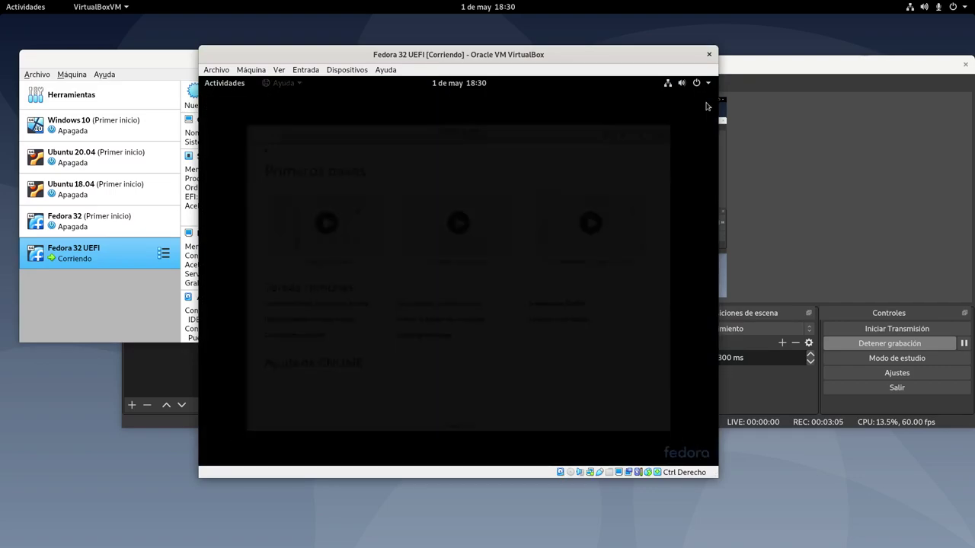